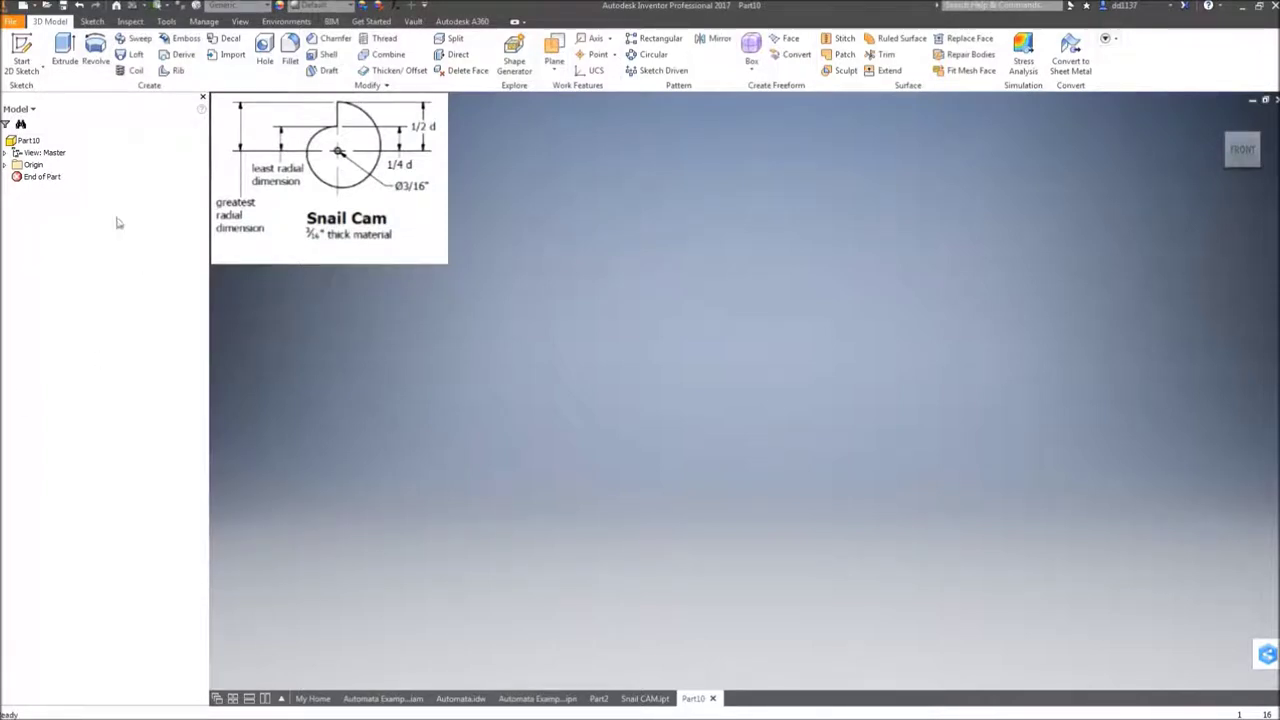
# Start a new 2D sketch in Part10 so the three origin planes are shown
pyautogui.click(28, 55)
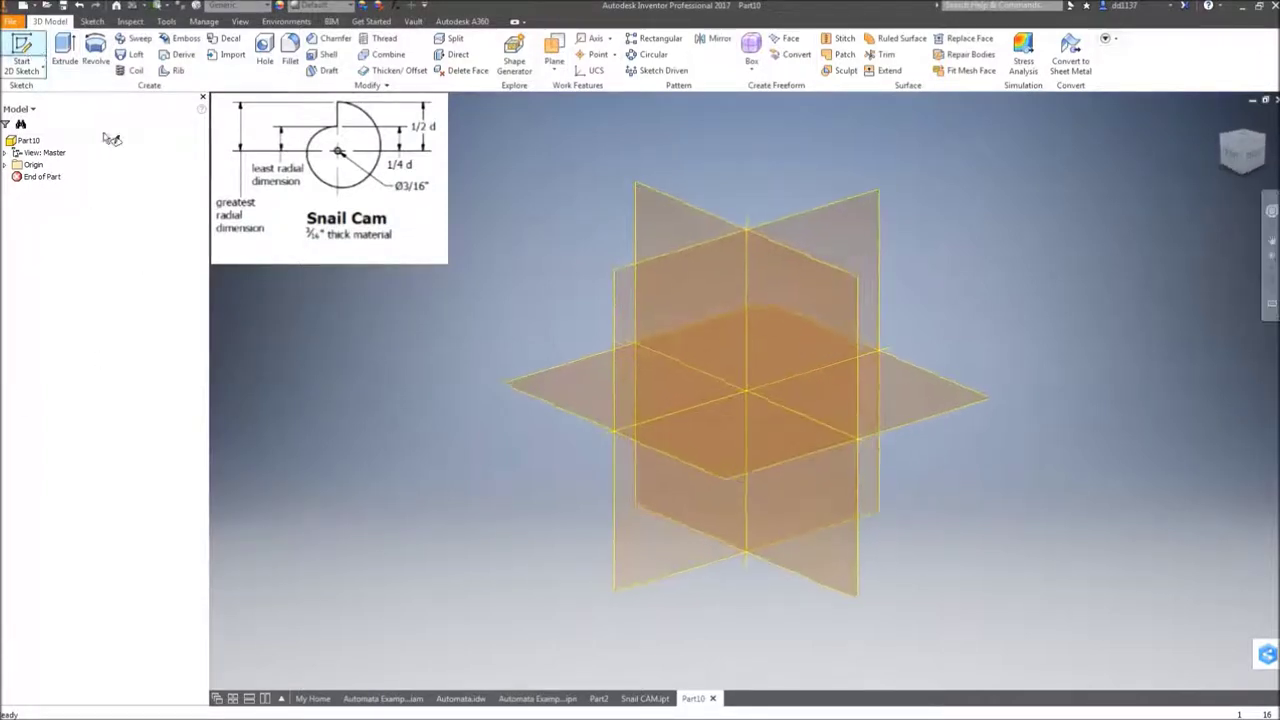
# On the YZ plane, draw a 2.000 in diameter circle centred at the origin
pyautogui.click(617, 313)
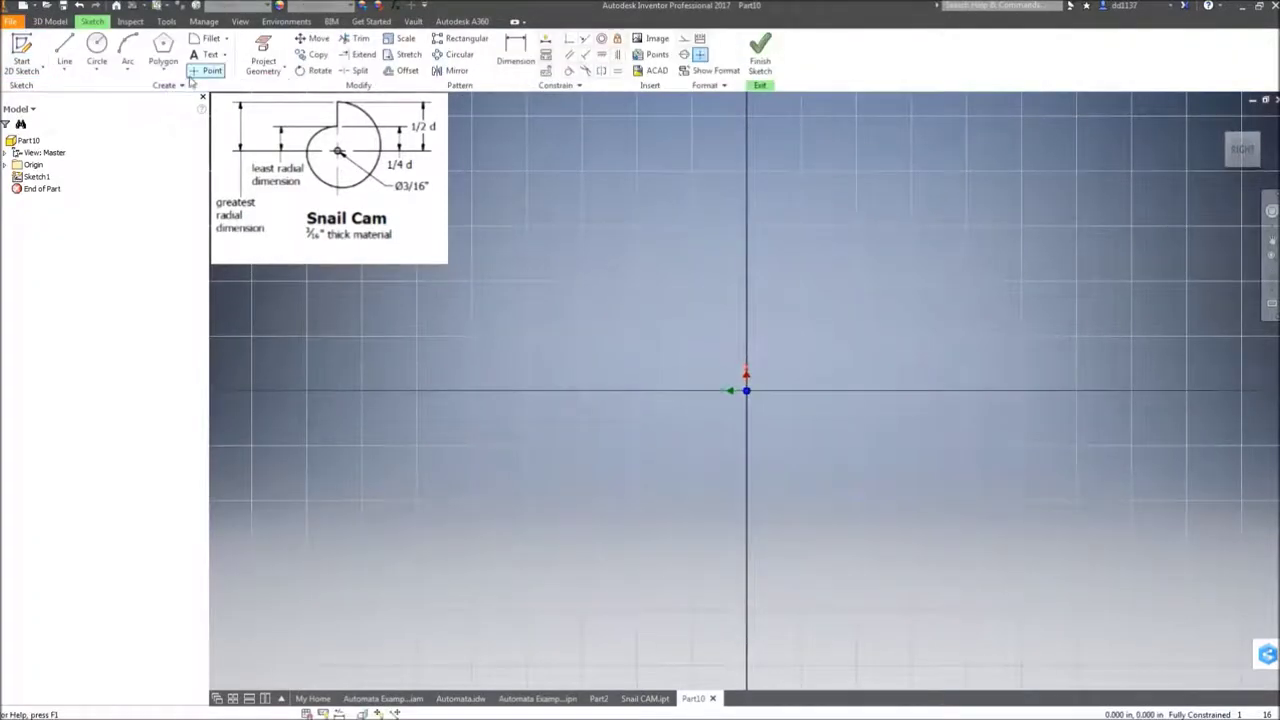
pyautogui.click(97, 46)
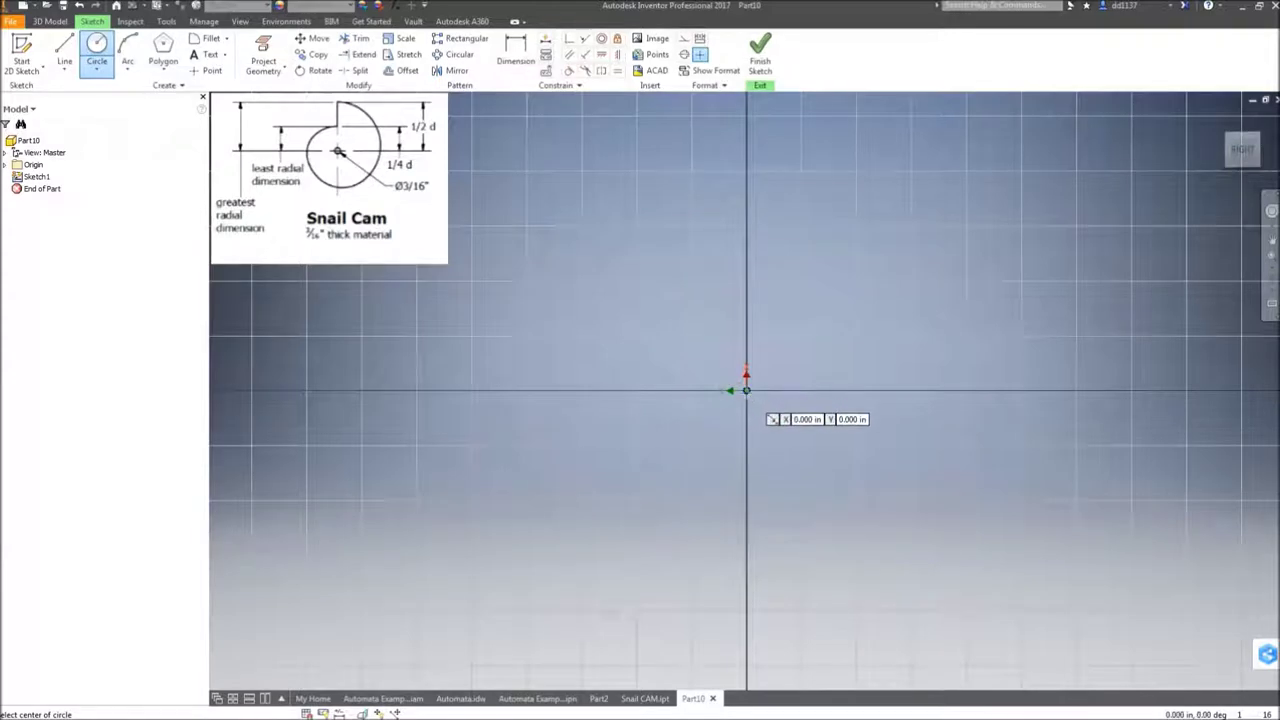
pyautogui.click(746, 390)
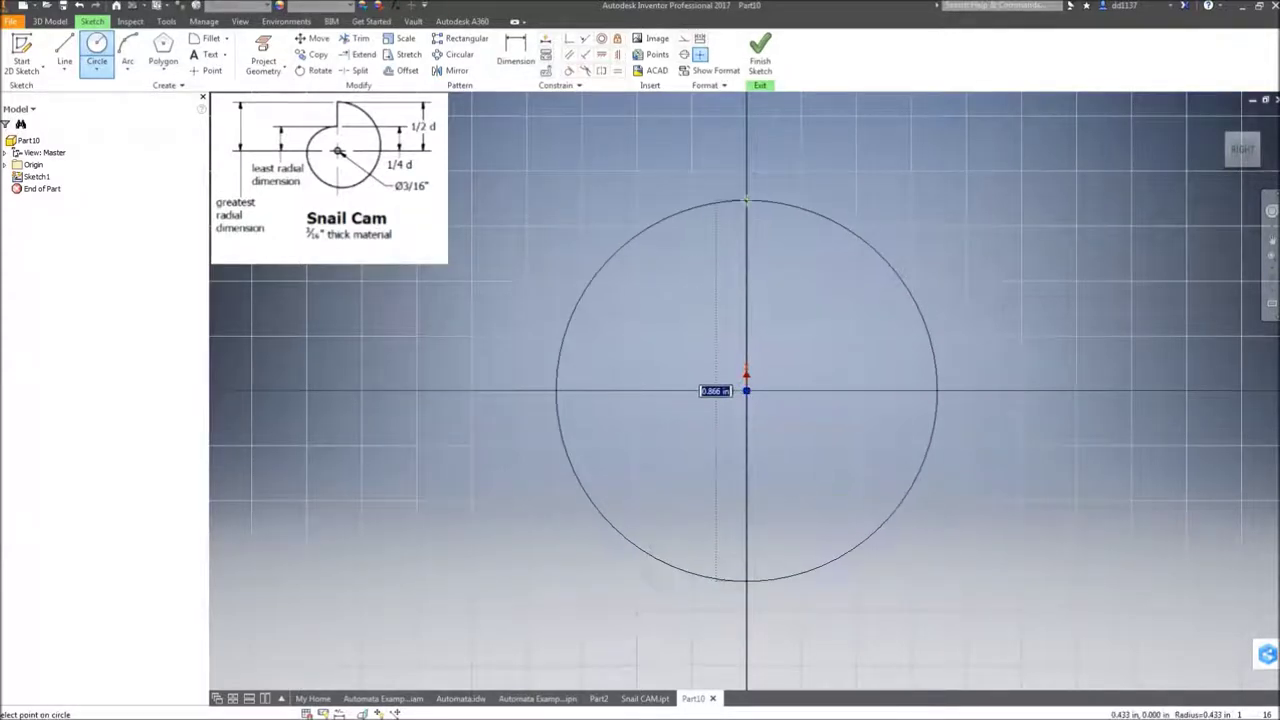
pyautogui.write('2')
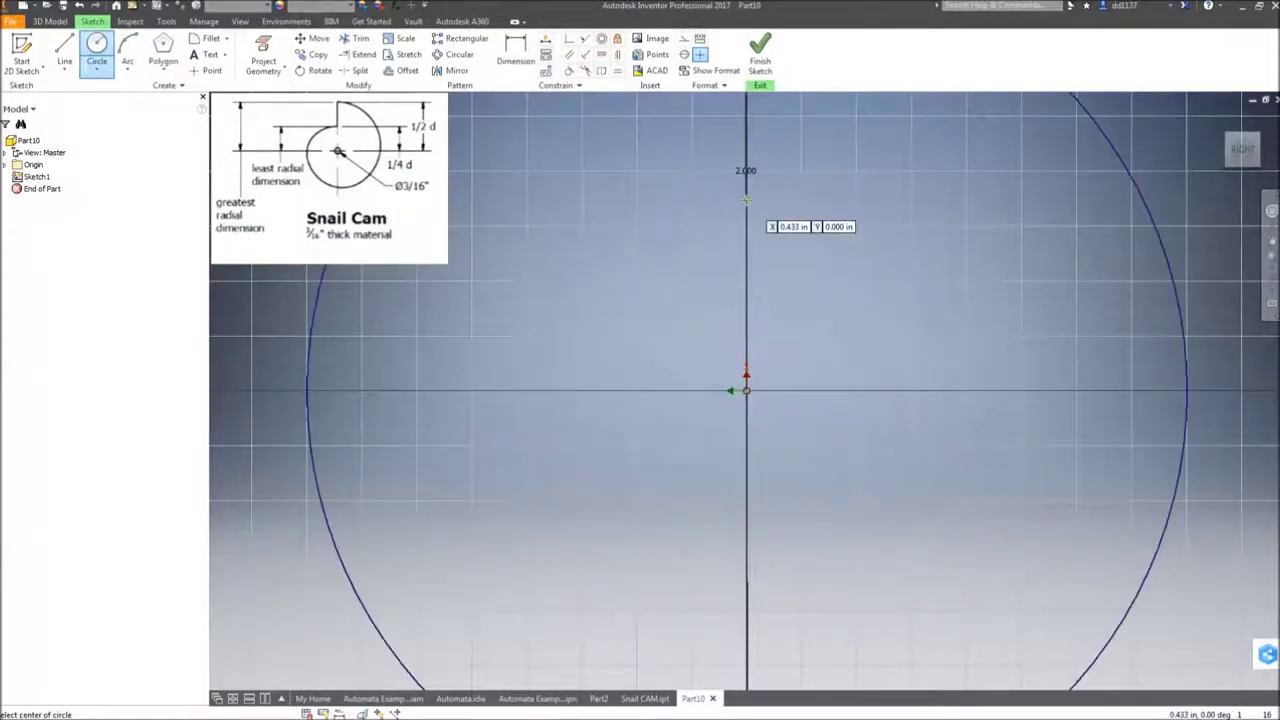
pyautogui.press('Return')
pyautogui.scroll(-3, 801, 334)
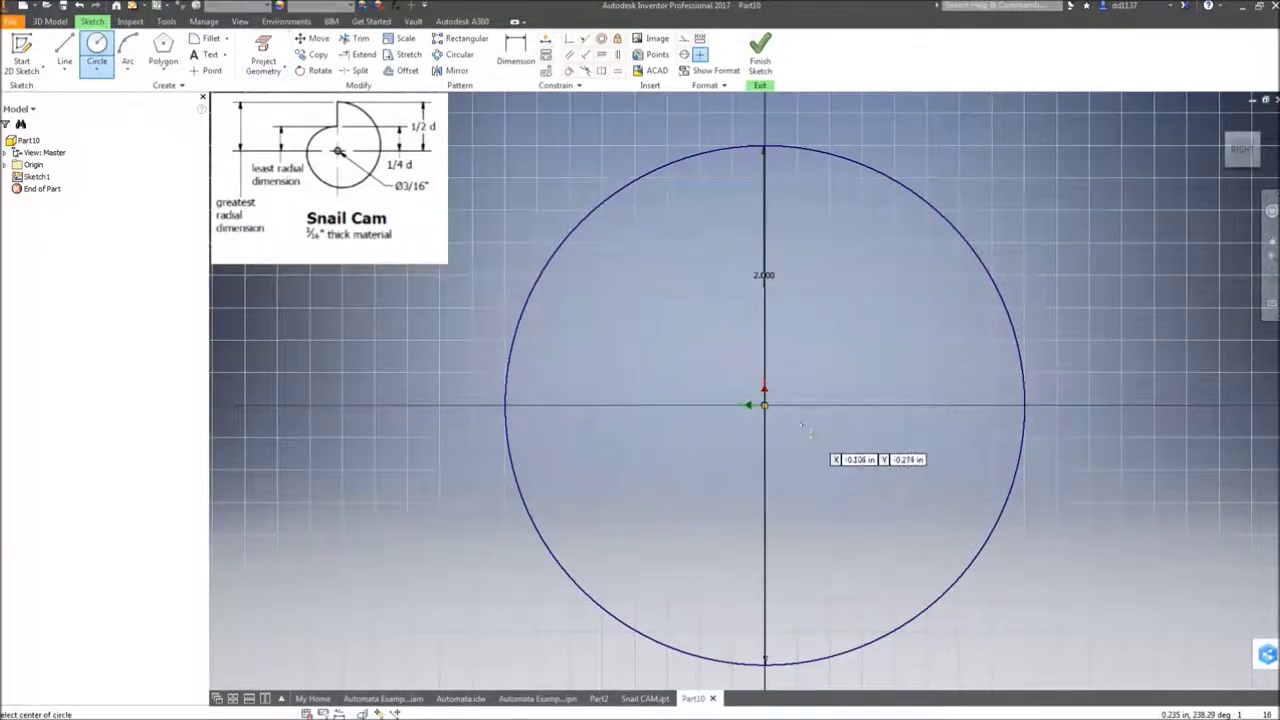
# Add a concentric 1.000 in diameter circle centred on the origin
pyautogui.click(764, 405)
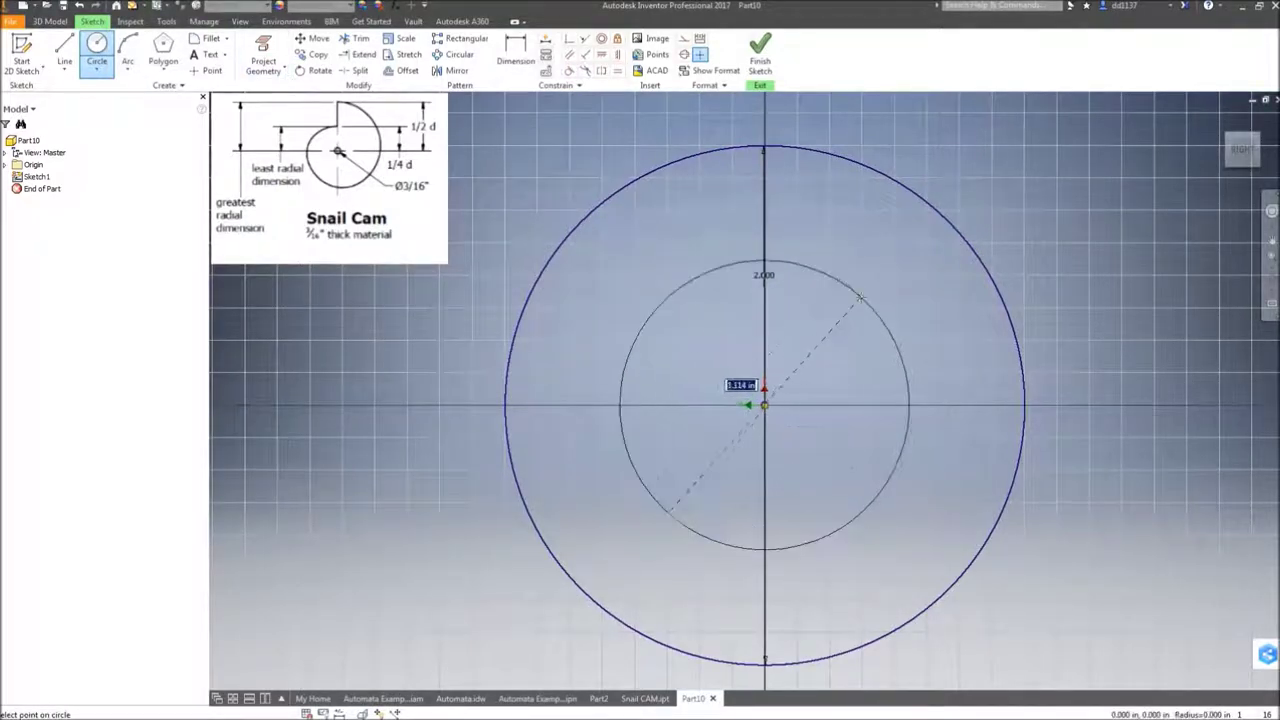
pyautogui.write('1')
pyautogui.press('Return')
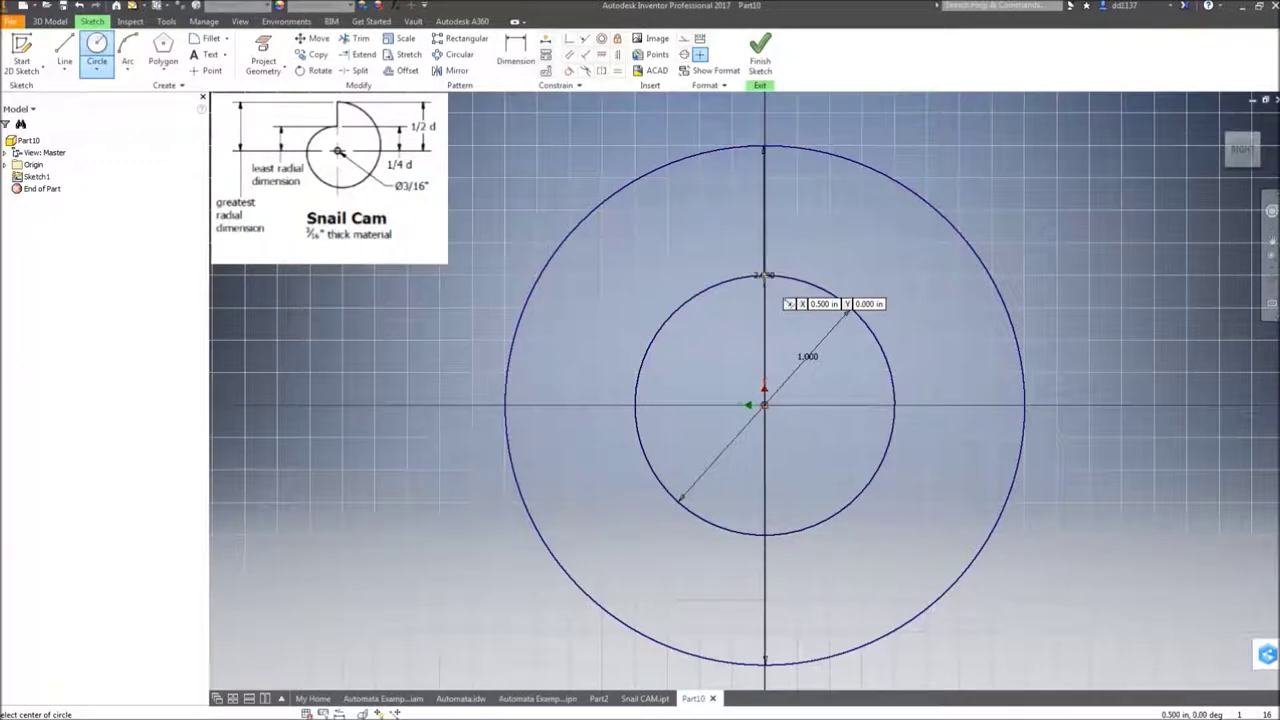
pyautogui.press('Escape')
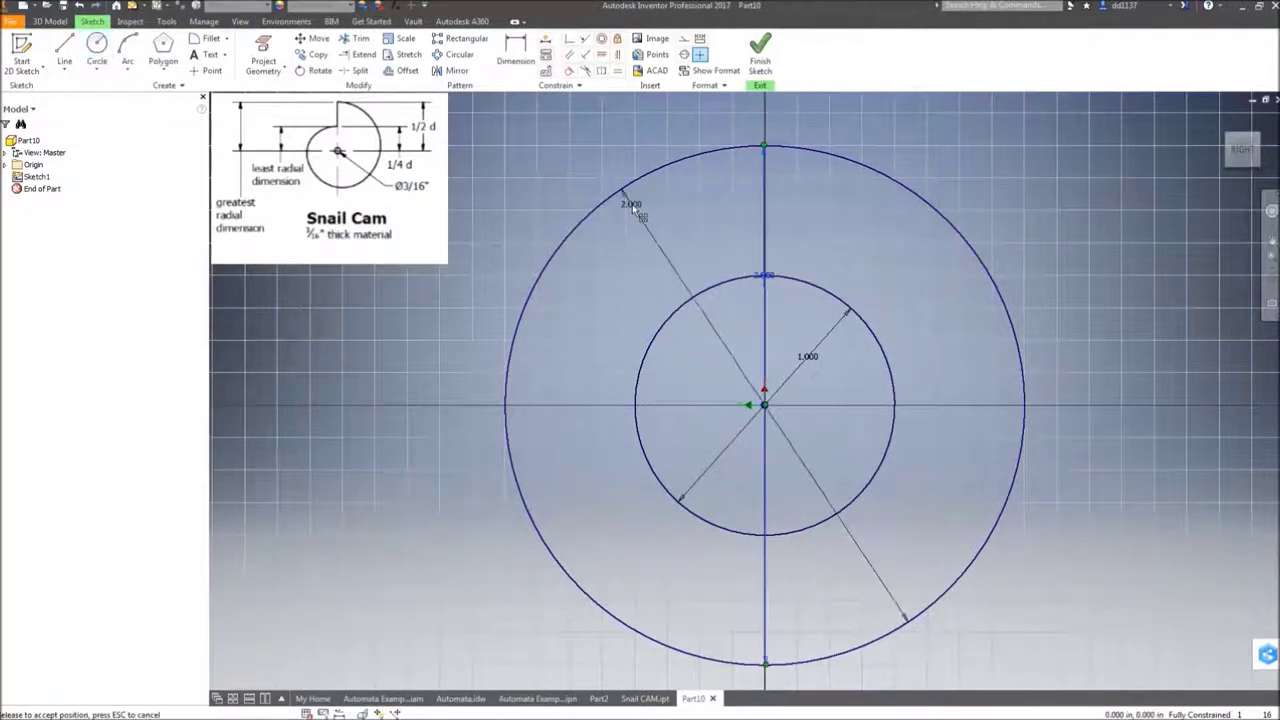
pyautogui.click(64, 52)
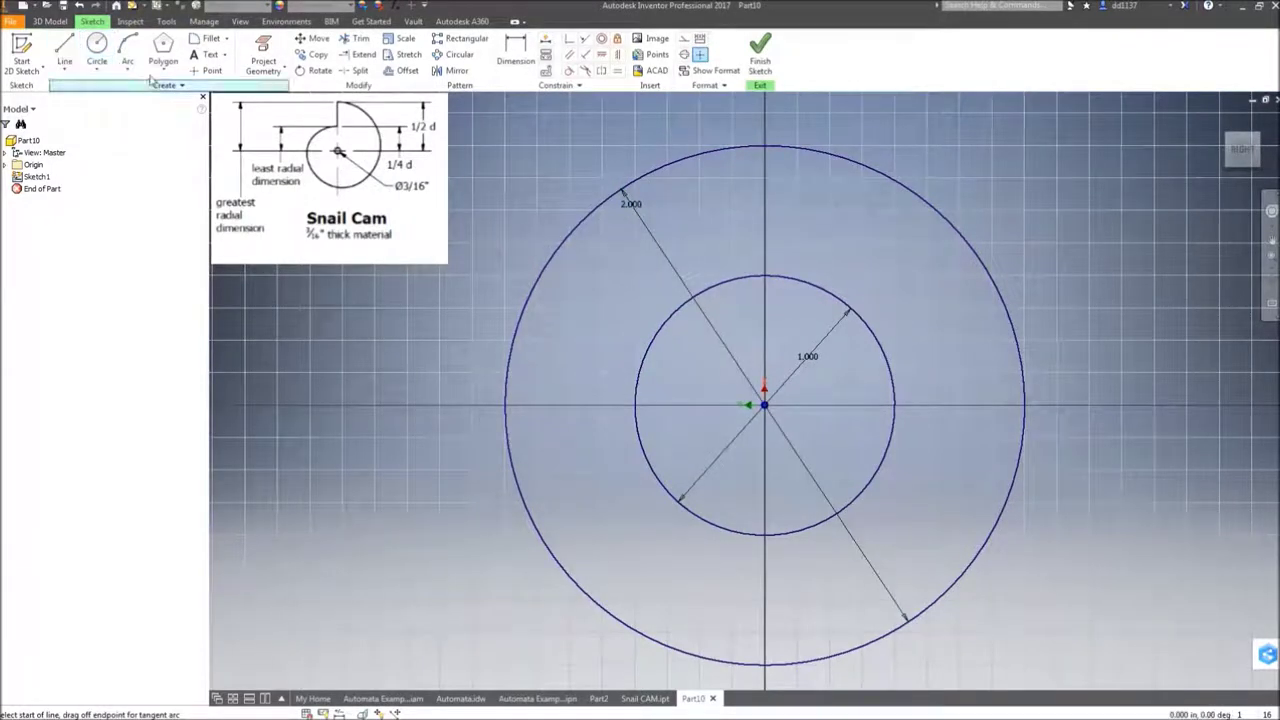
# Draw a vertical line from the outer circle's top down to the inner circle's top
pyautogui.click(766, 149)
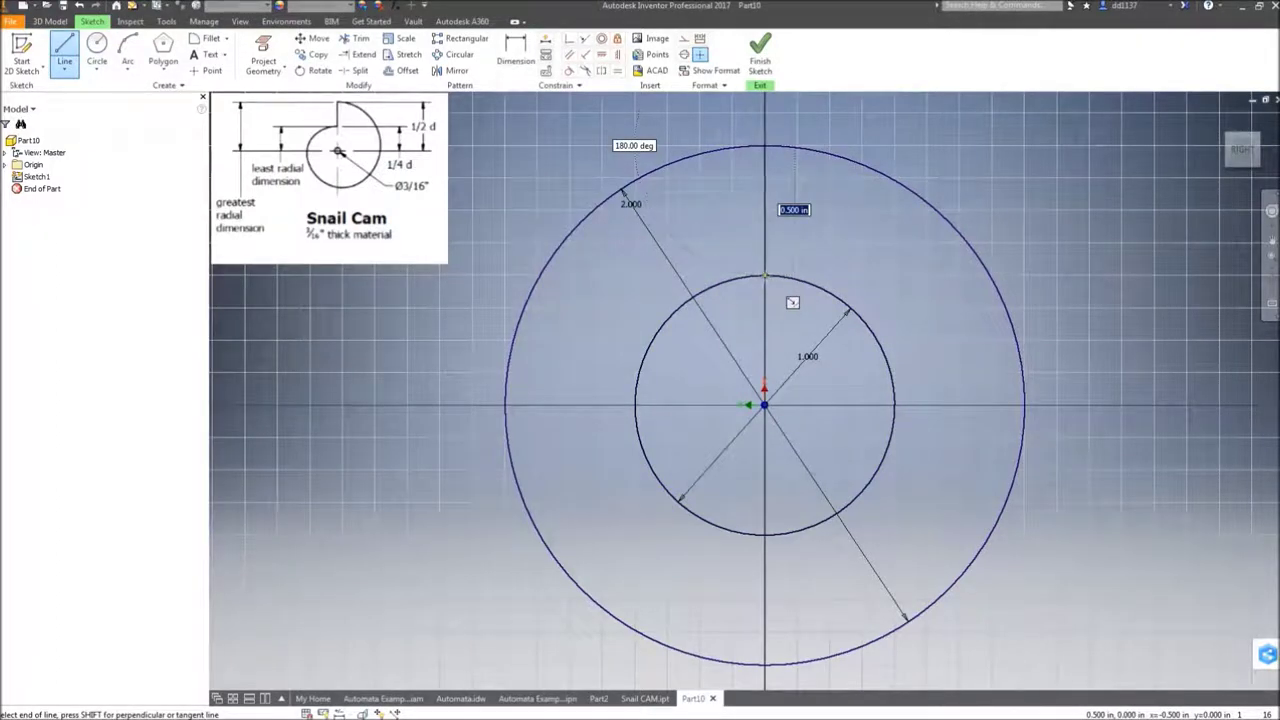
pyautogui.click(765, 276)
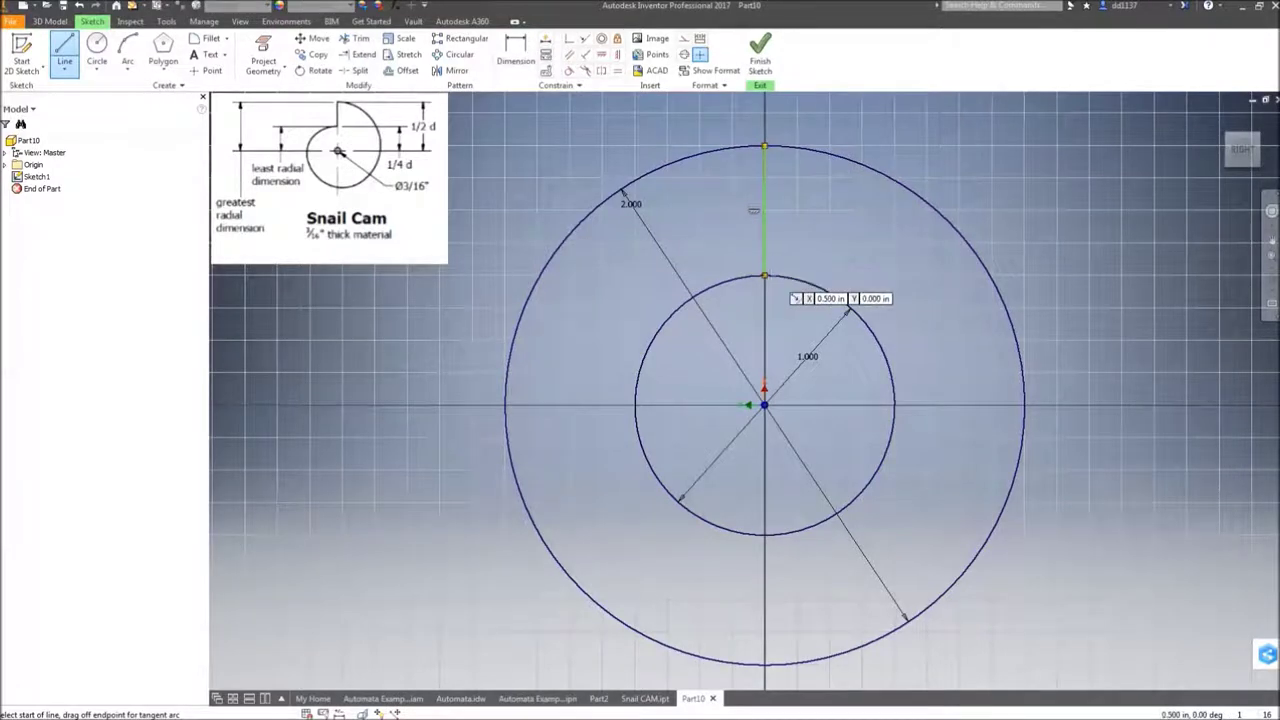
pyautogui.press('Escape')
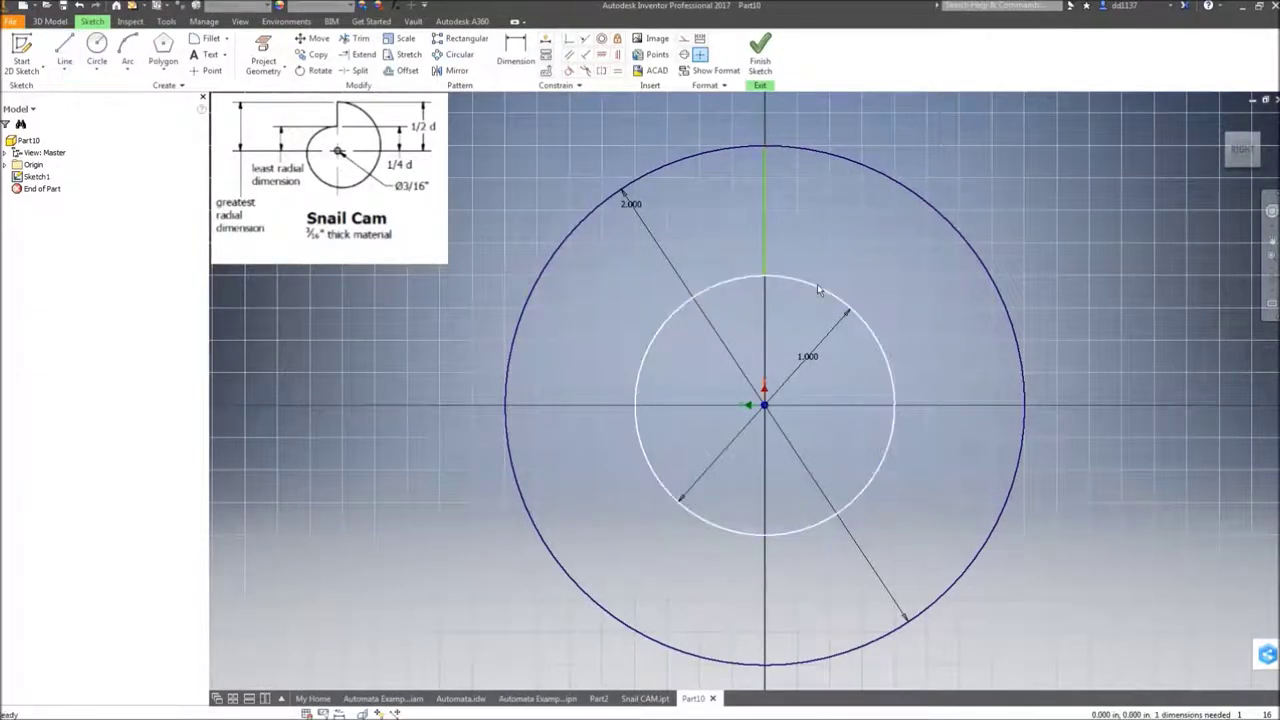
# Convert the 1.000 in inner circle into construction geometry
pyautogui.click(817, 284)
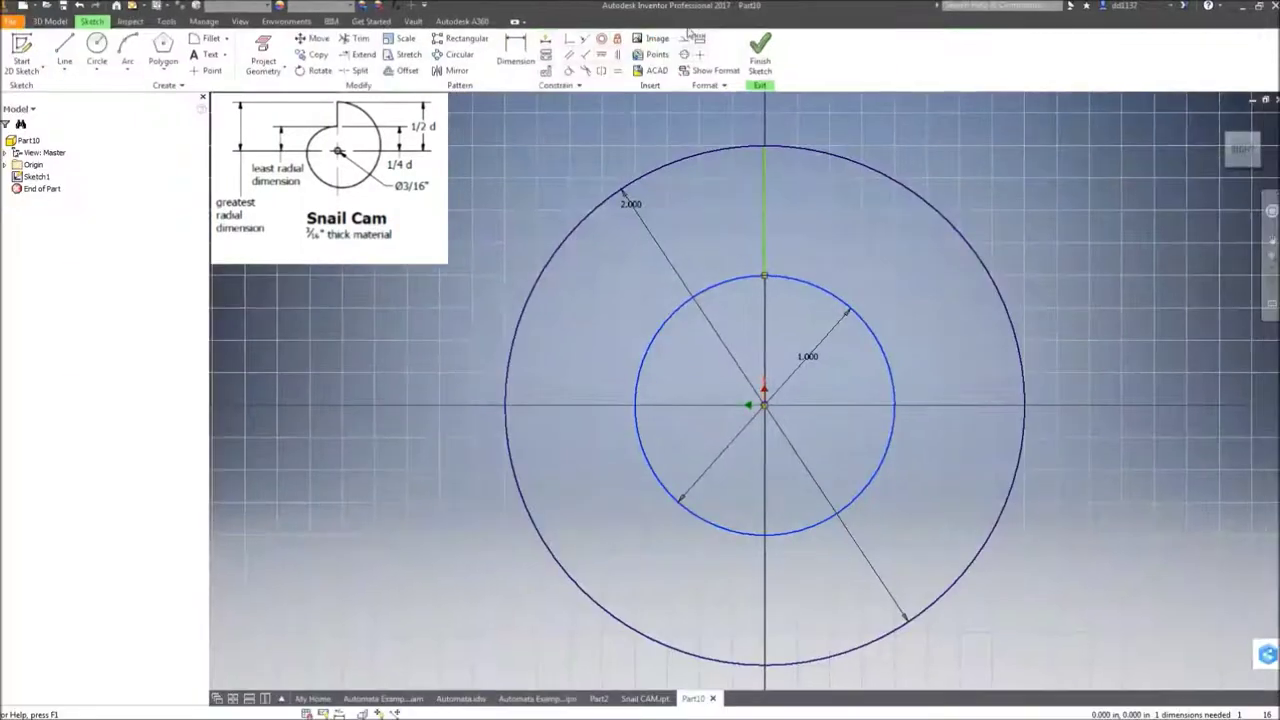
pyautogui.click(688, 84)
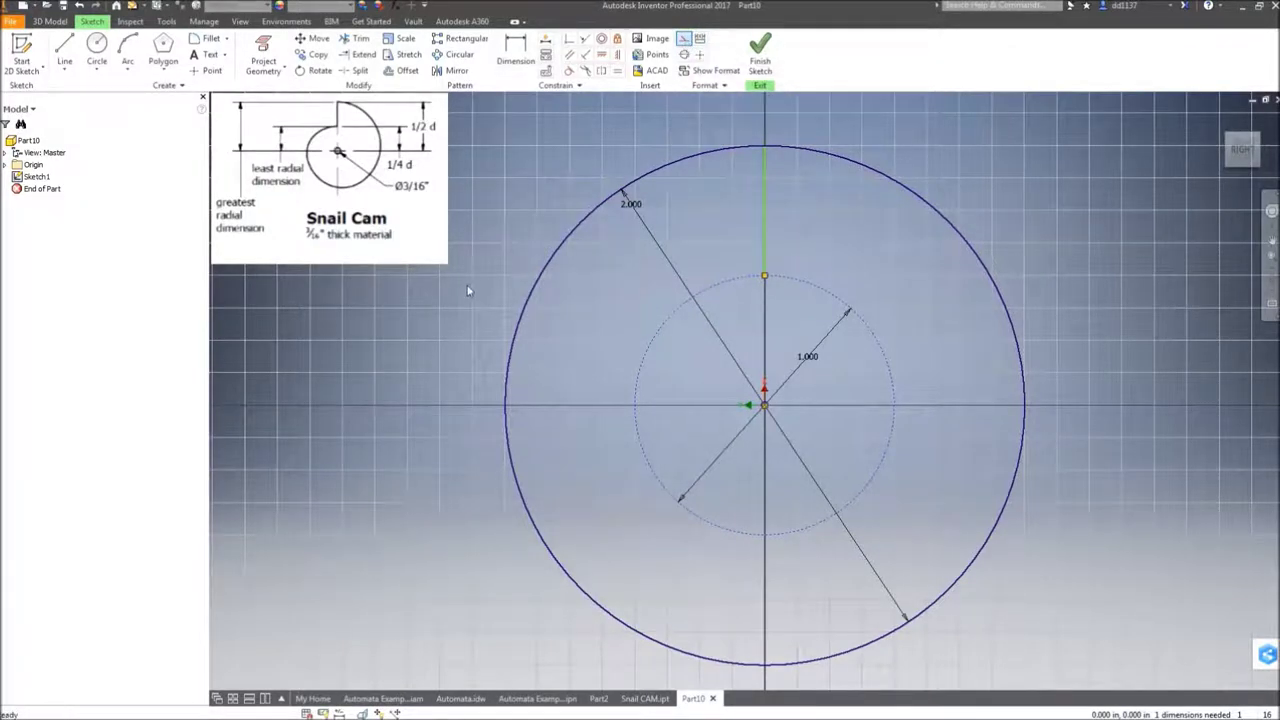
pyautogui.click(127, 52)
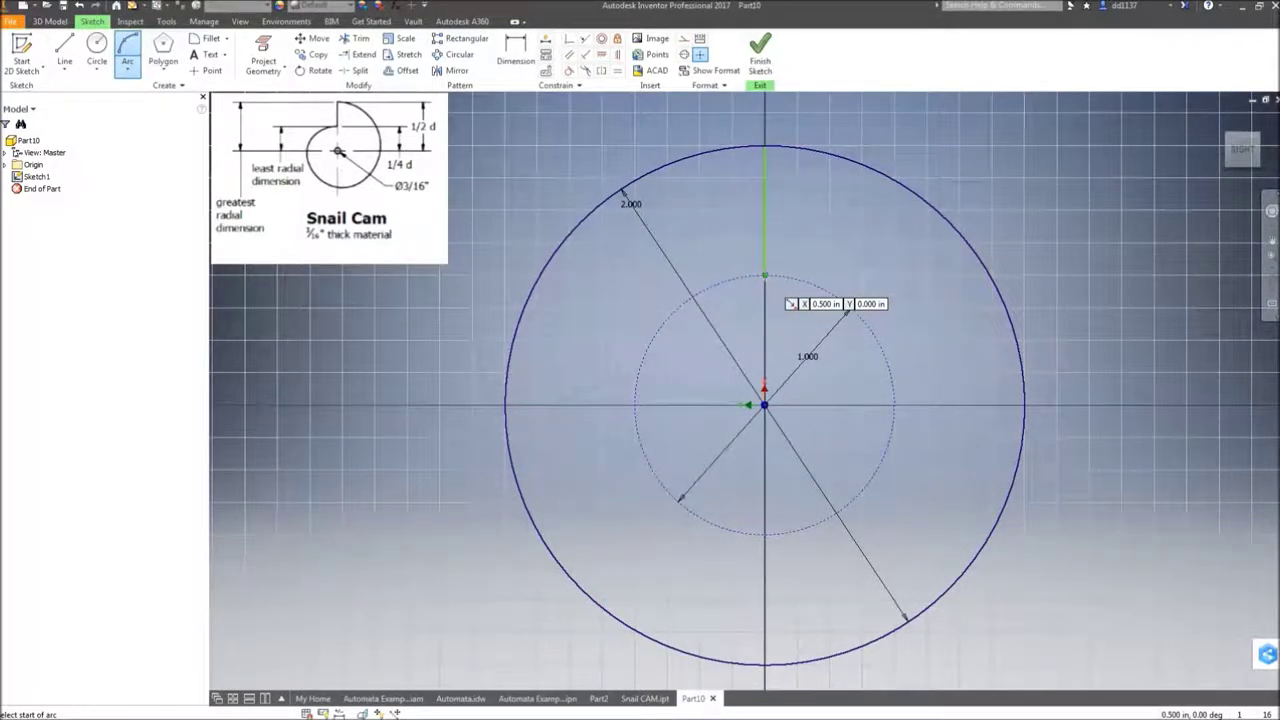
# Draw a 0.75 in radius arc from the dashed circle's top to the outer circle's bottom
pyautogui.click(765, 276)
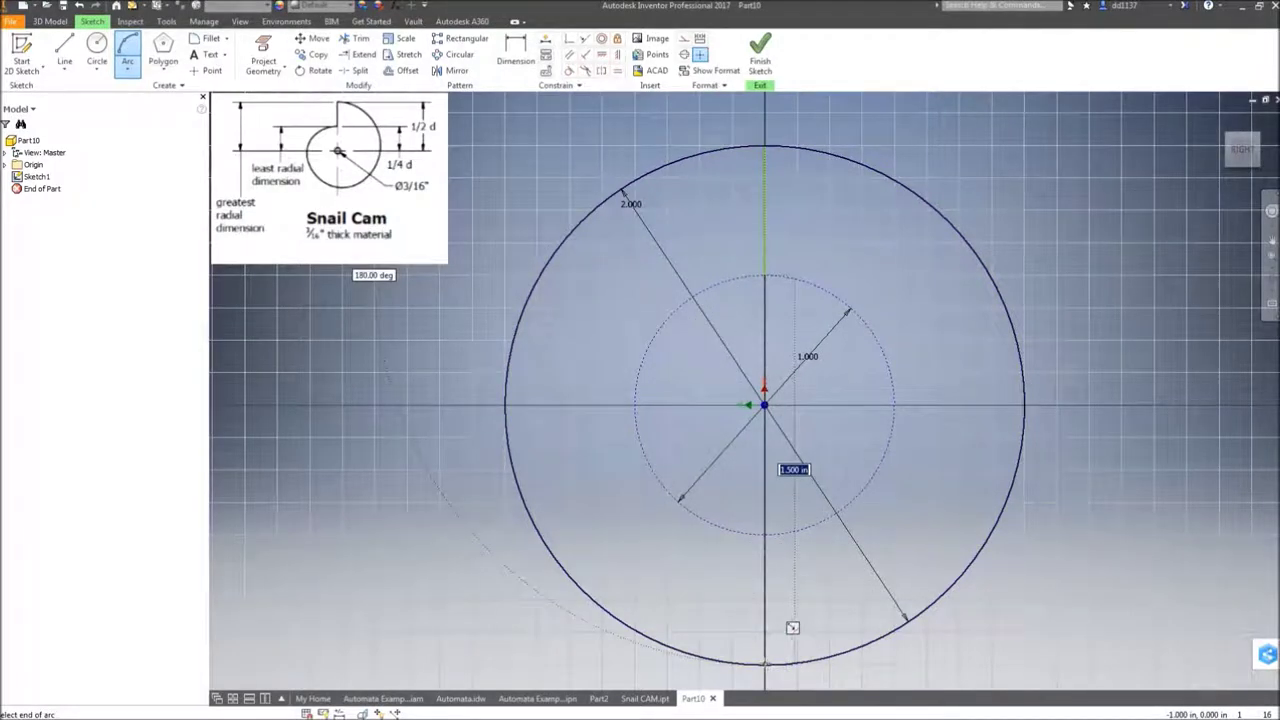
pyautogui.click(765, 663)
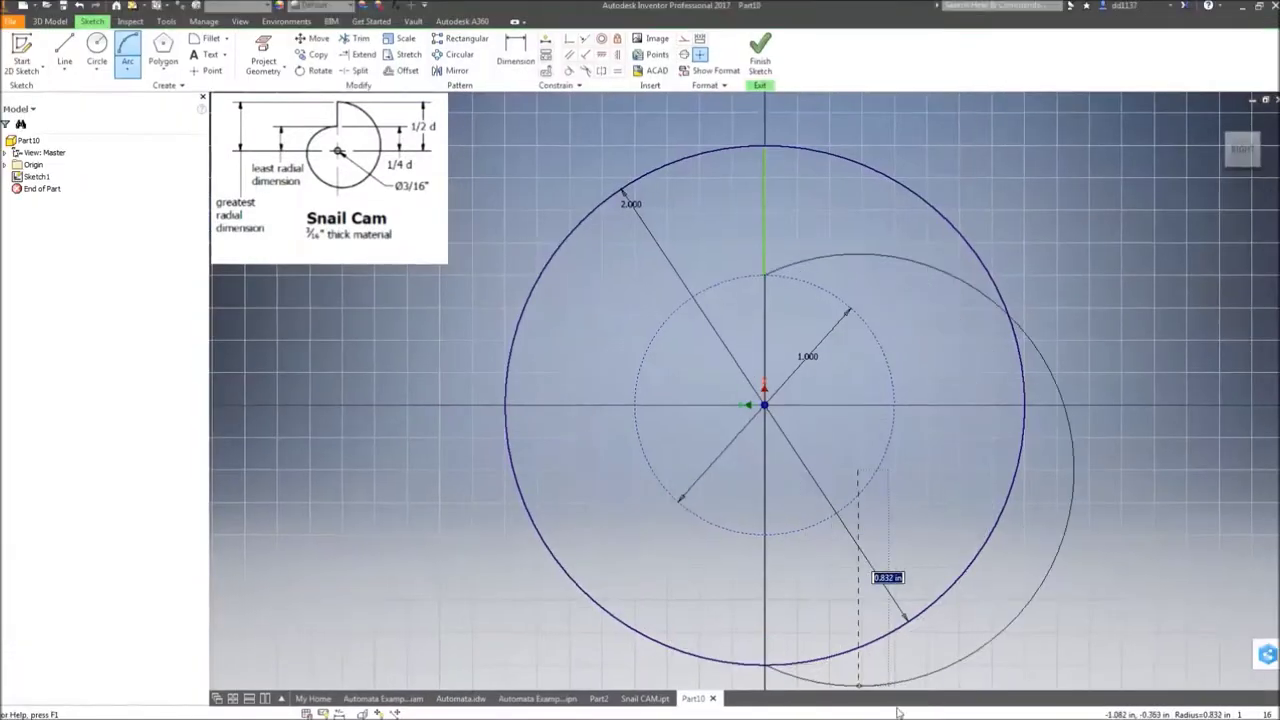
pyautogui.write('0.75')
pyautogui.press('Return')
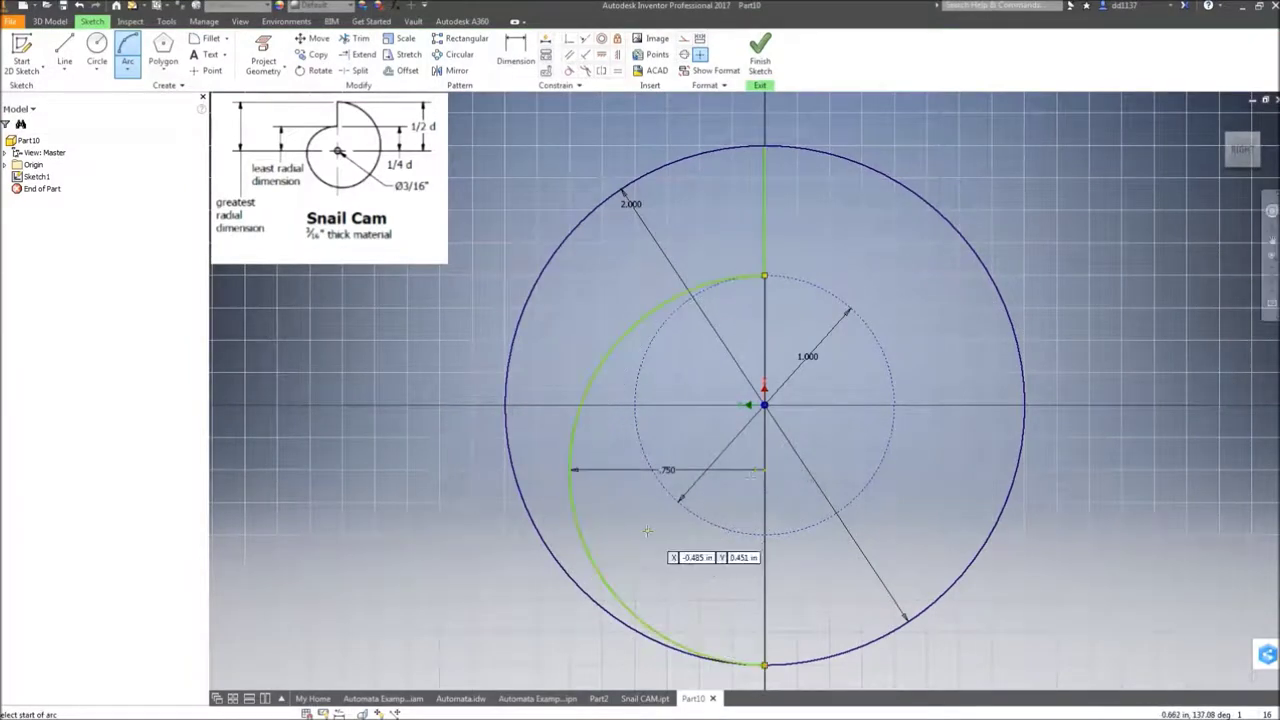
pyautogui.click(358, 39)
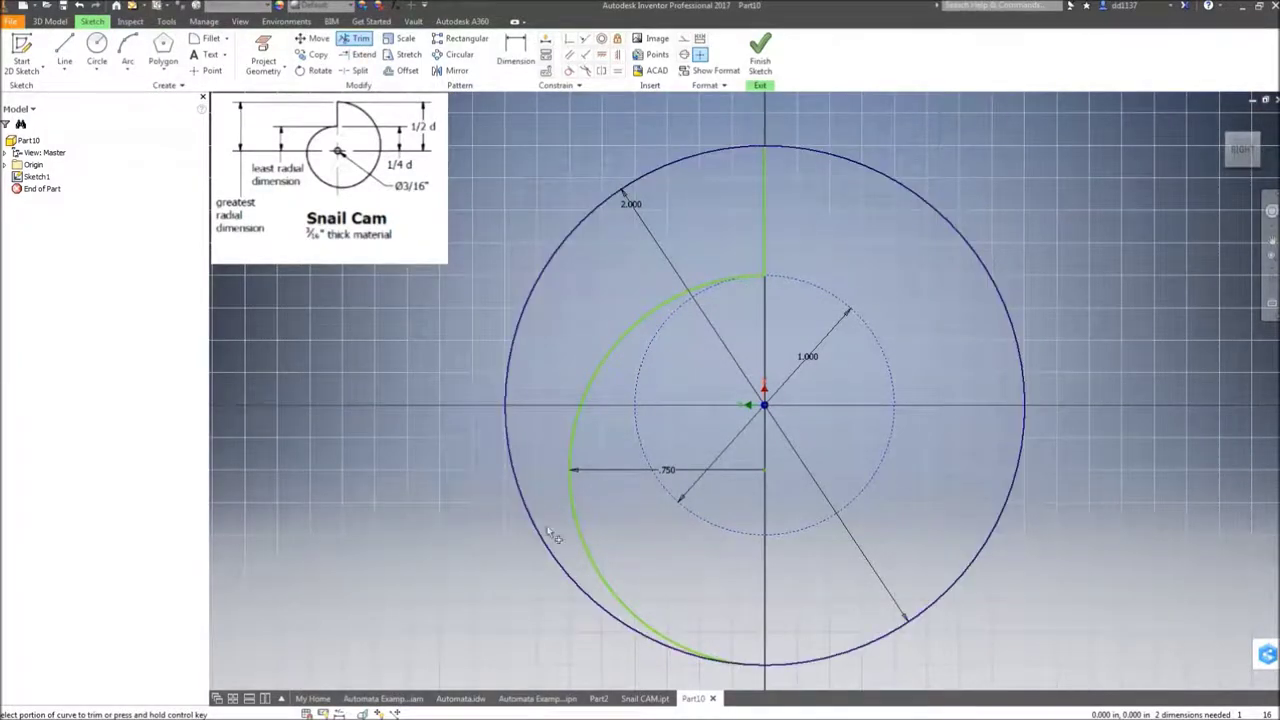
# Trim away the left arc of the 2.000 in outer circle
pyautogui.click(511, 445)
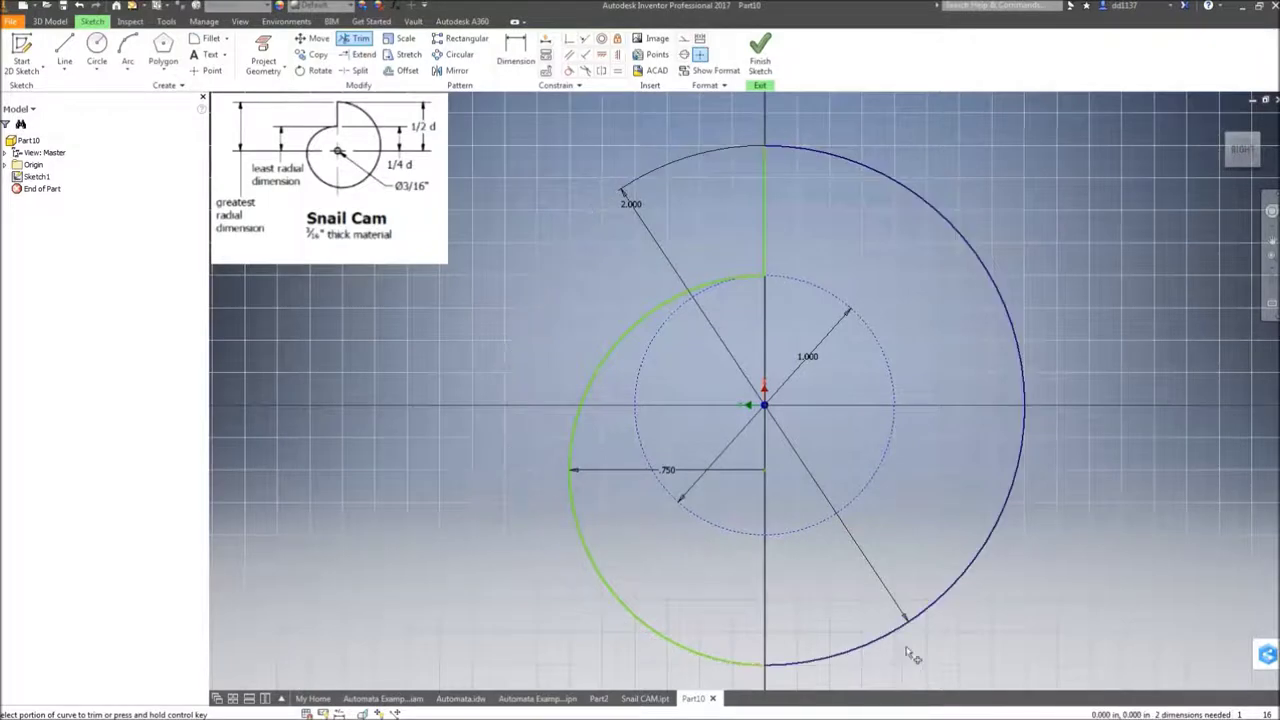
pyautogui.click(96, 48)
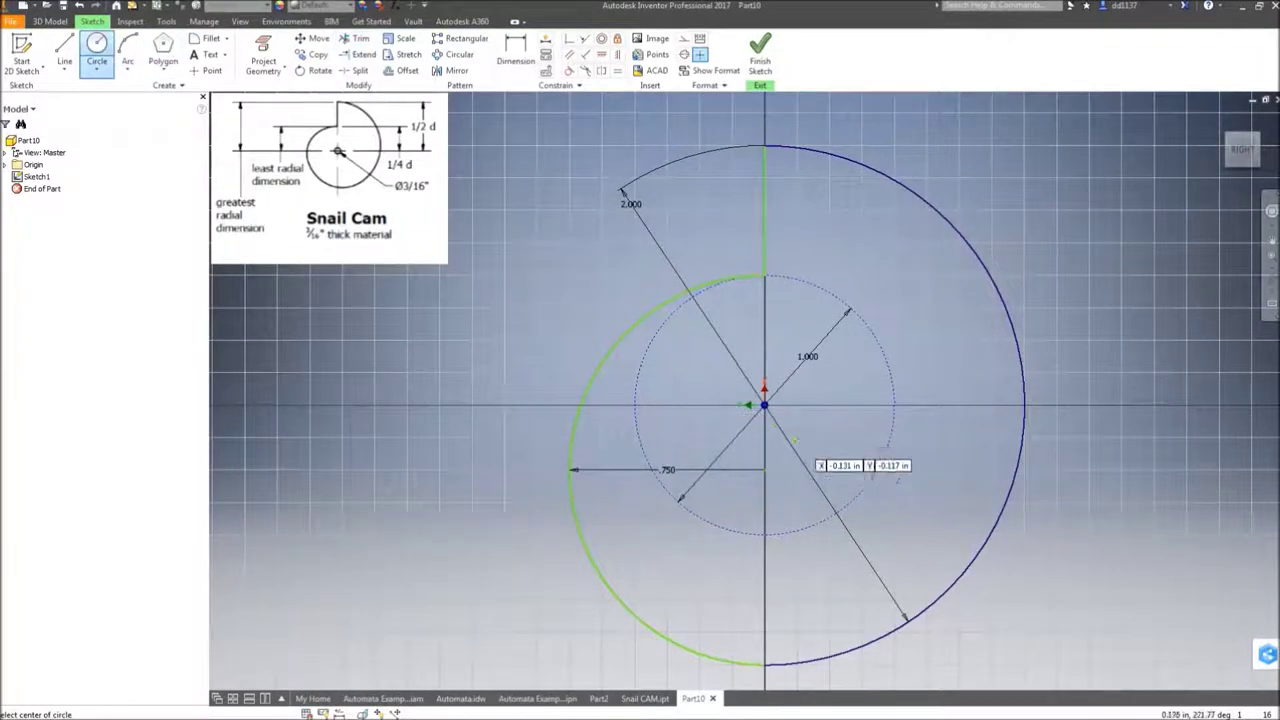
# Add a 3/16 in (0.188) axle-hole circle centred on the sketch origin
pyautogui.click(764, 404)
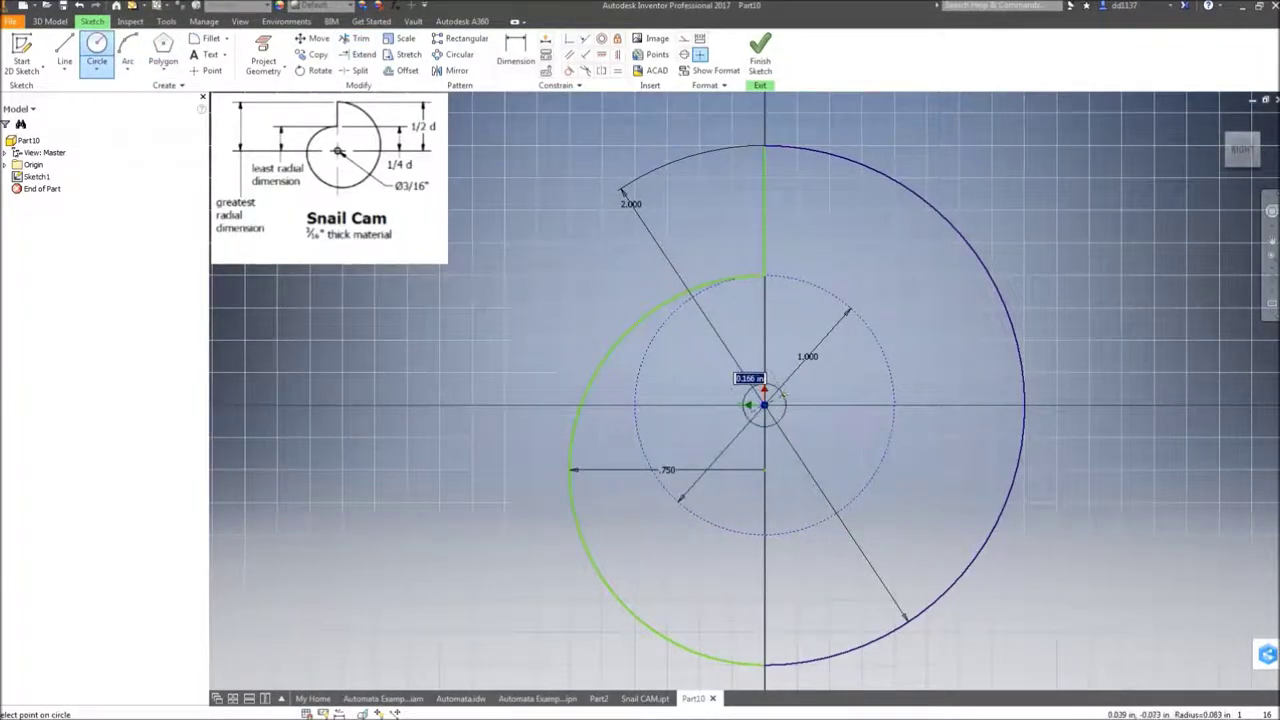
pyautogui.write('3/3')
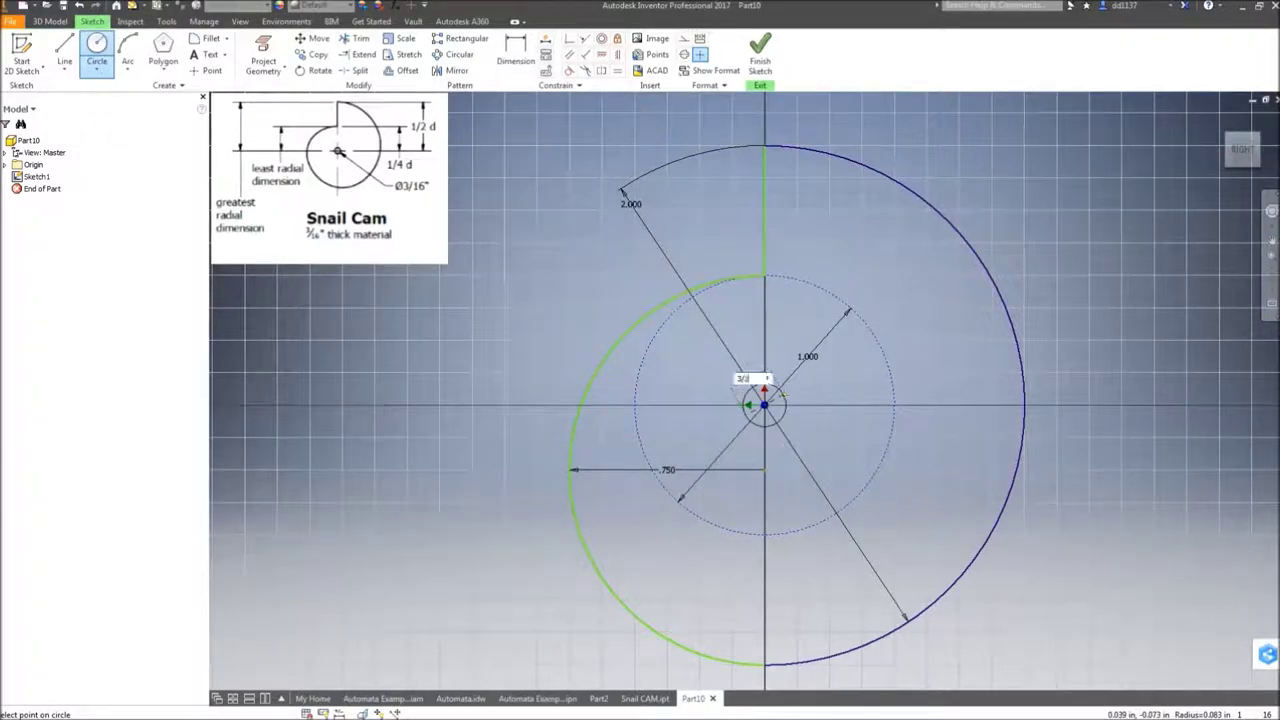
pyautogui.press('Return')
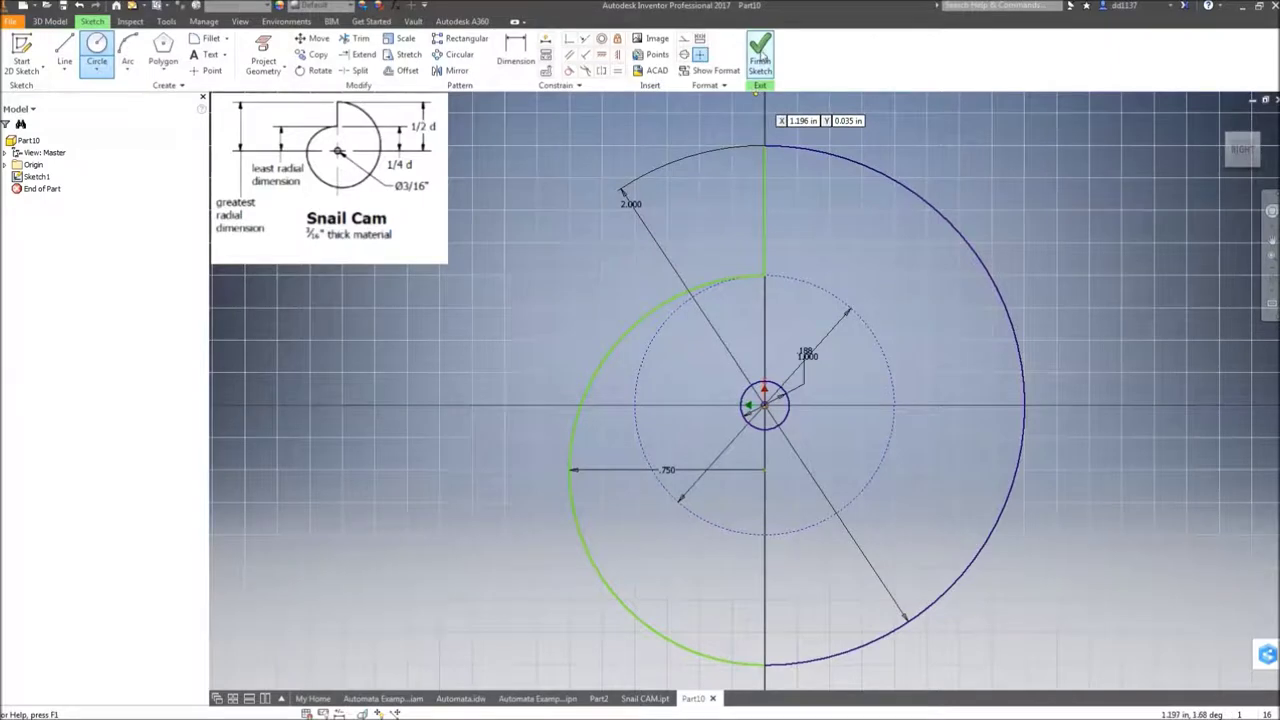
pyautogui.click(760, 52)
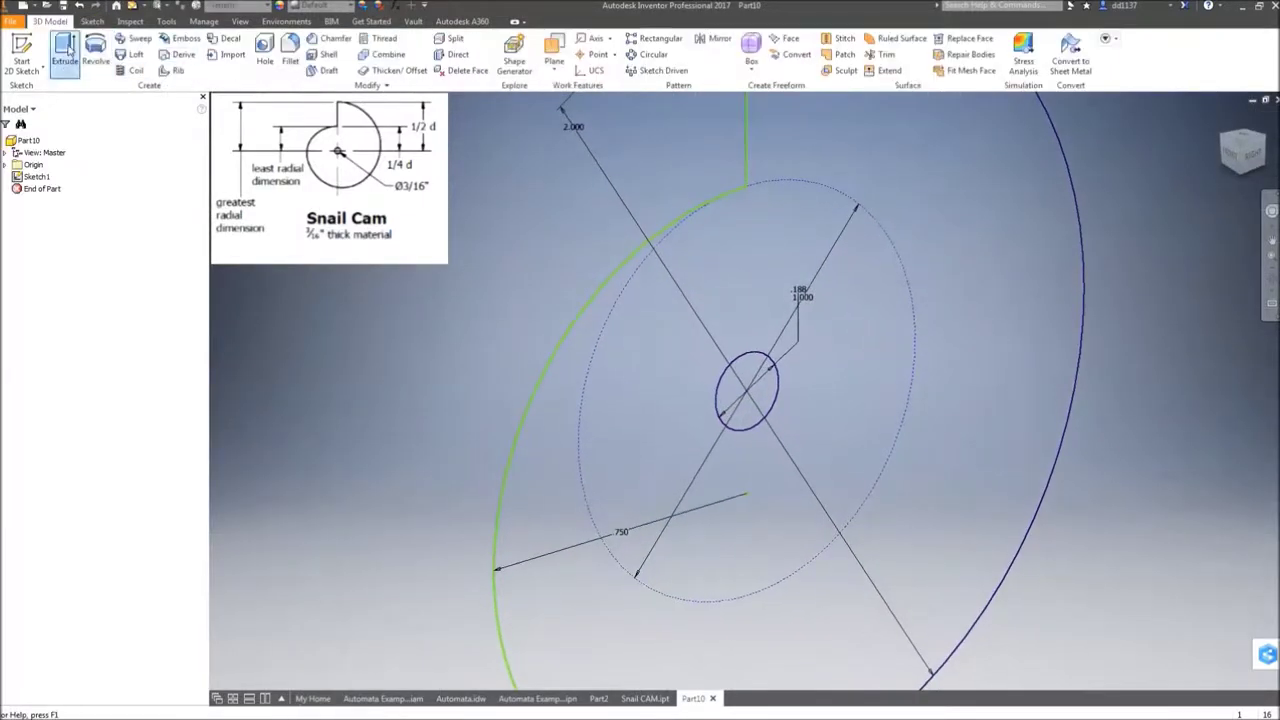
# Extrude the cam outline 0.25 in thick to create Extrusion1
pyautogui.click(64, 55)
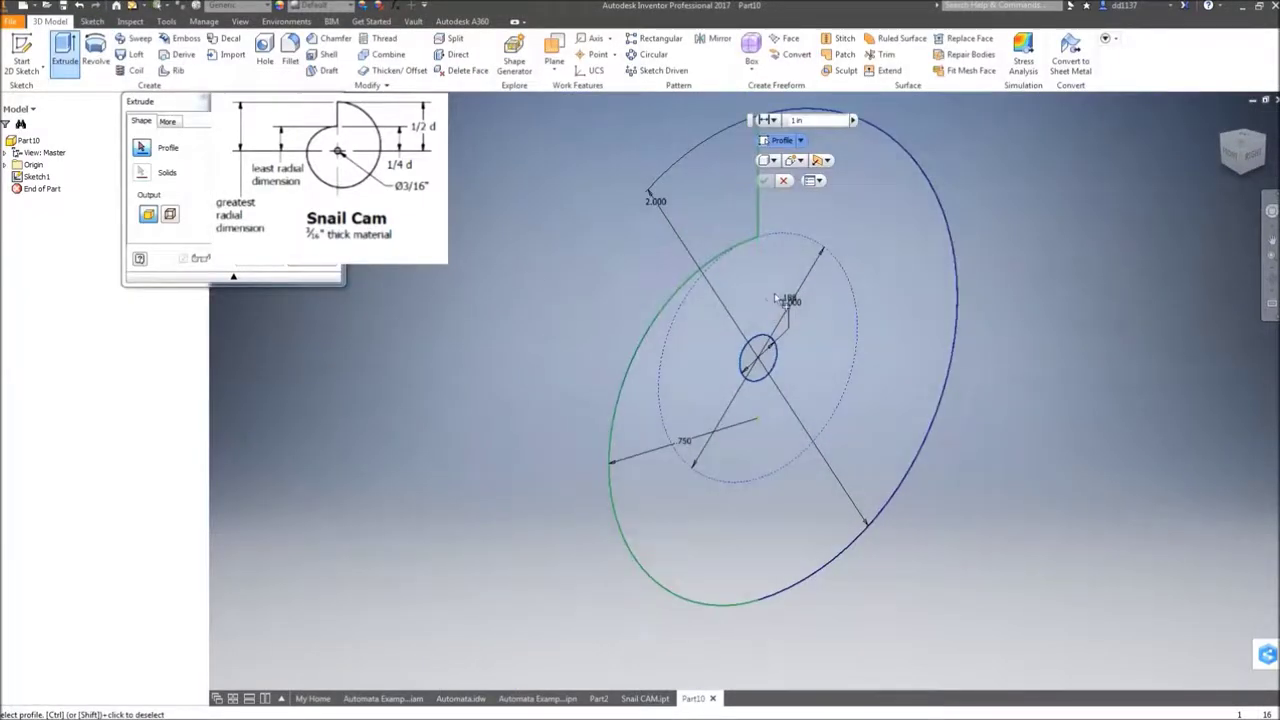
pyautogui.click(849, 292)
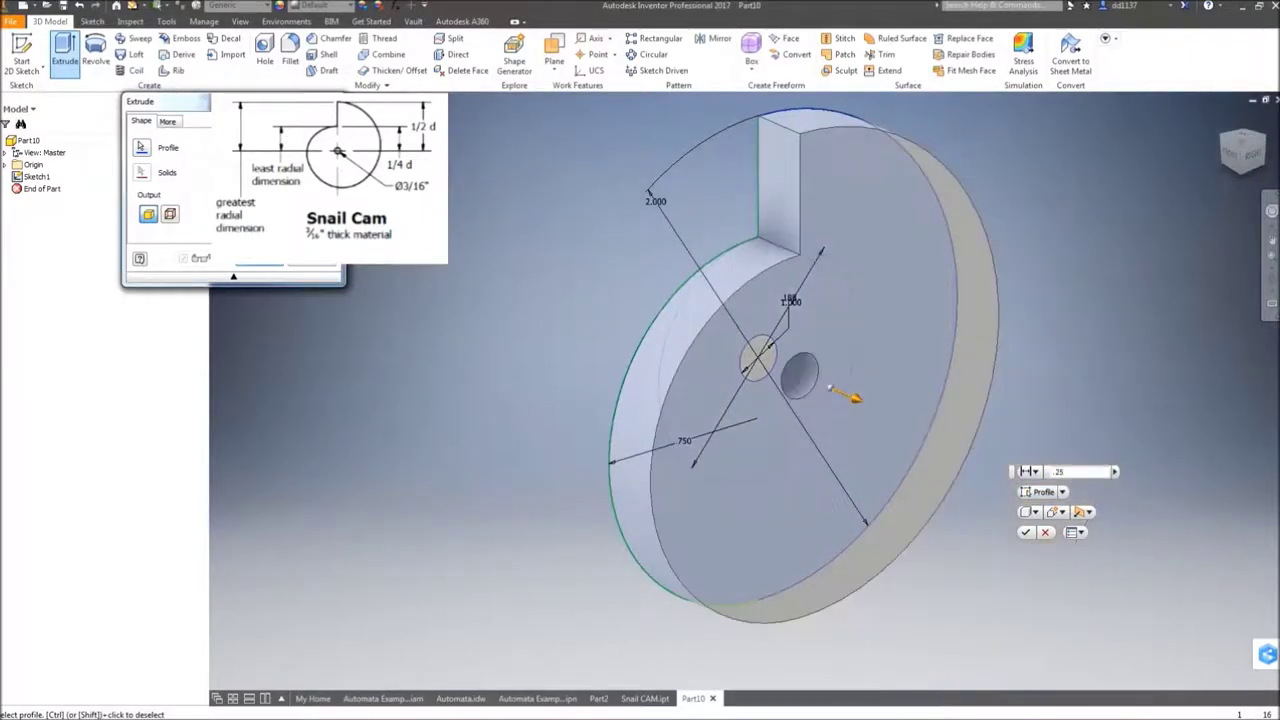
pyautogui.press('Return')
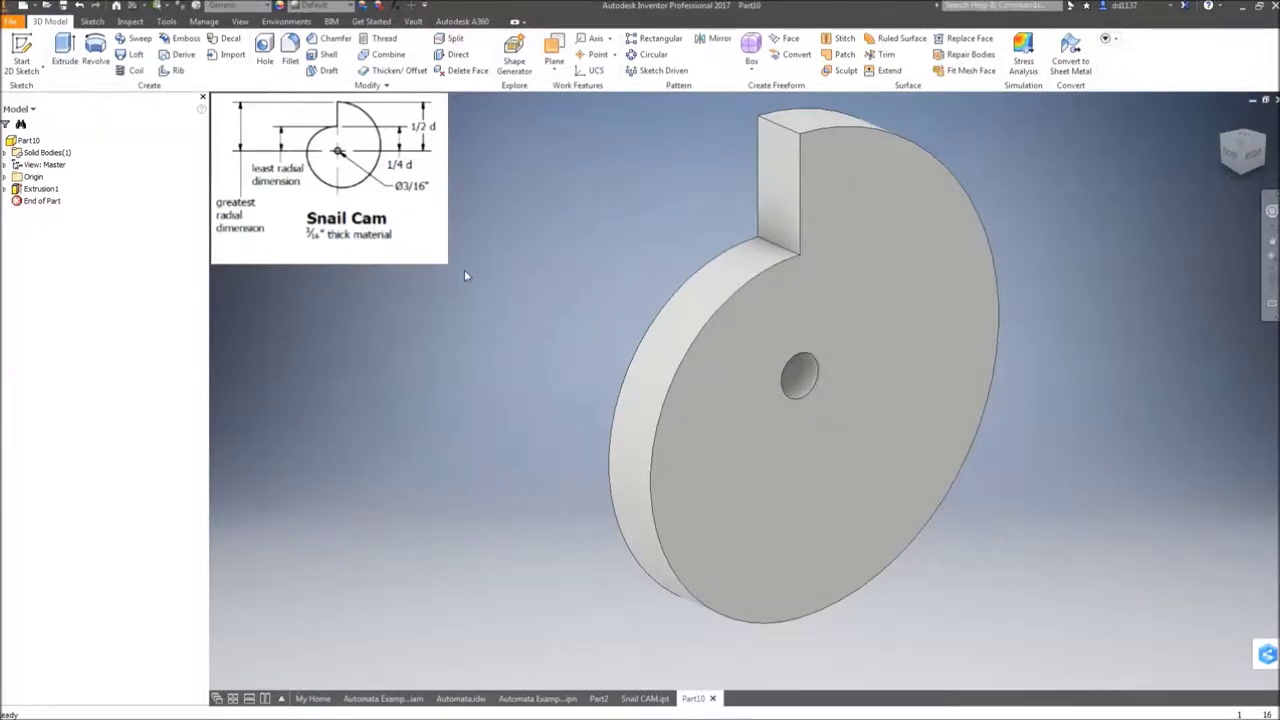
# Create Work Plane1 as a midplane between the cam's front and back faces
pyautogui.click(561, 71)
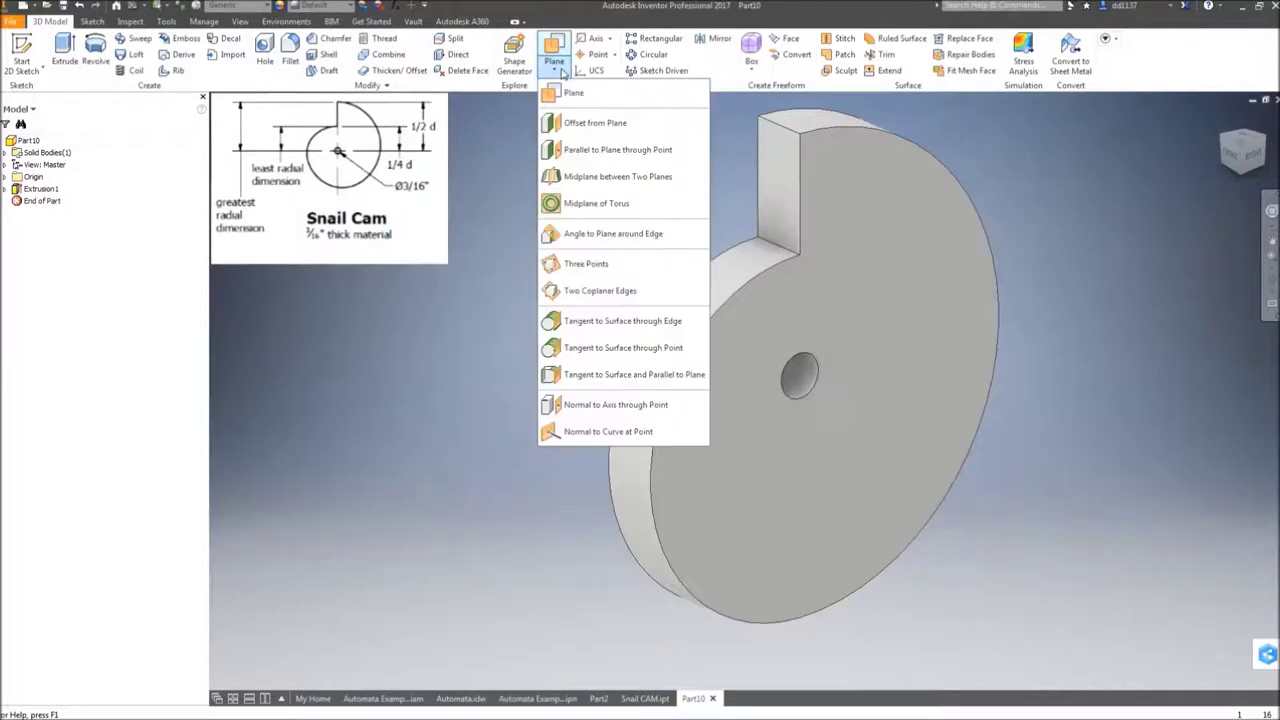
pyautogui.click(627, 178)
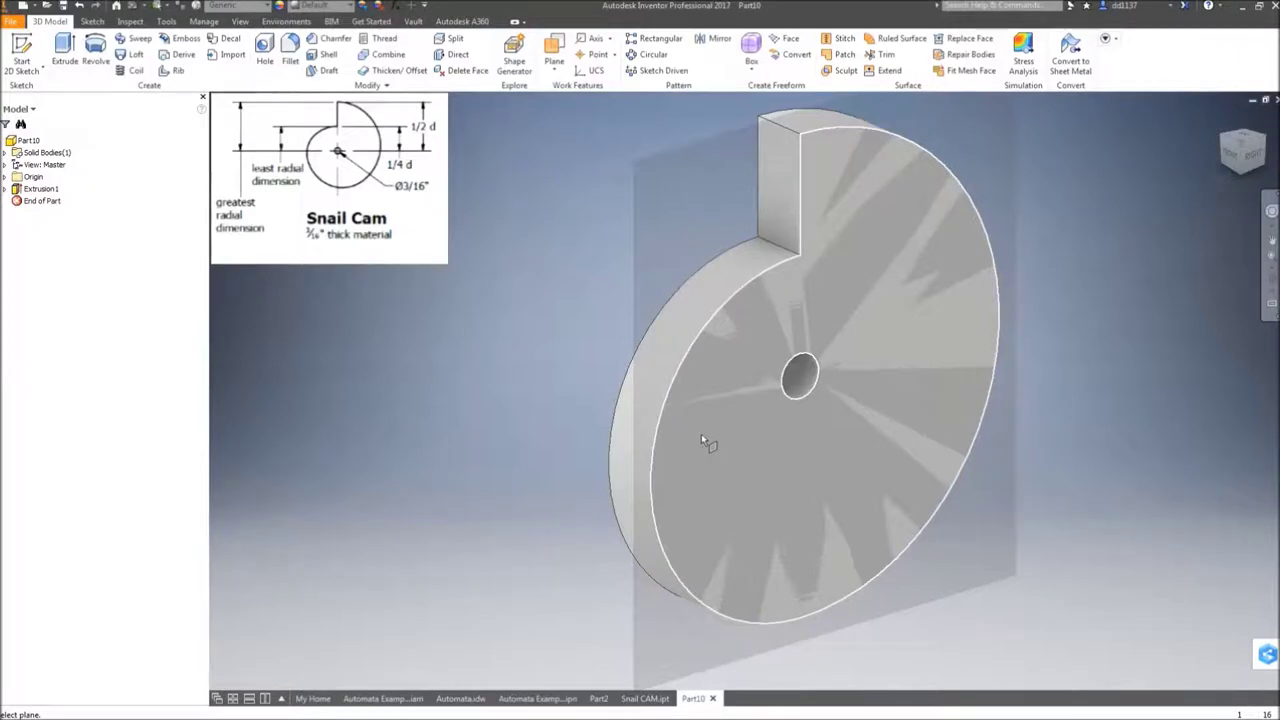
pyautogui.click(703, 440)
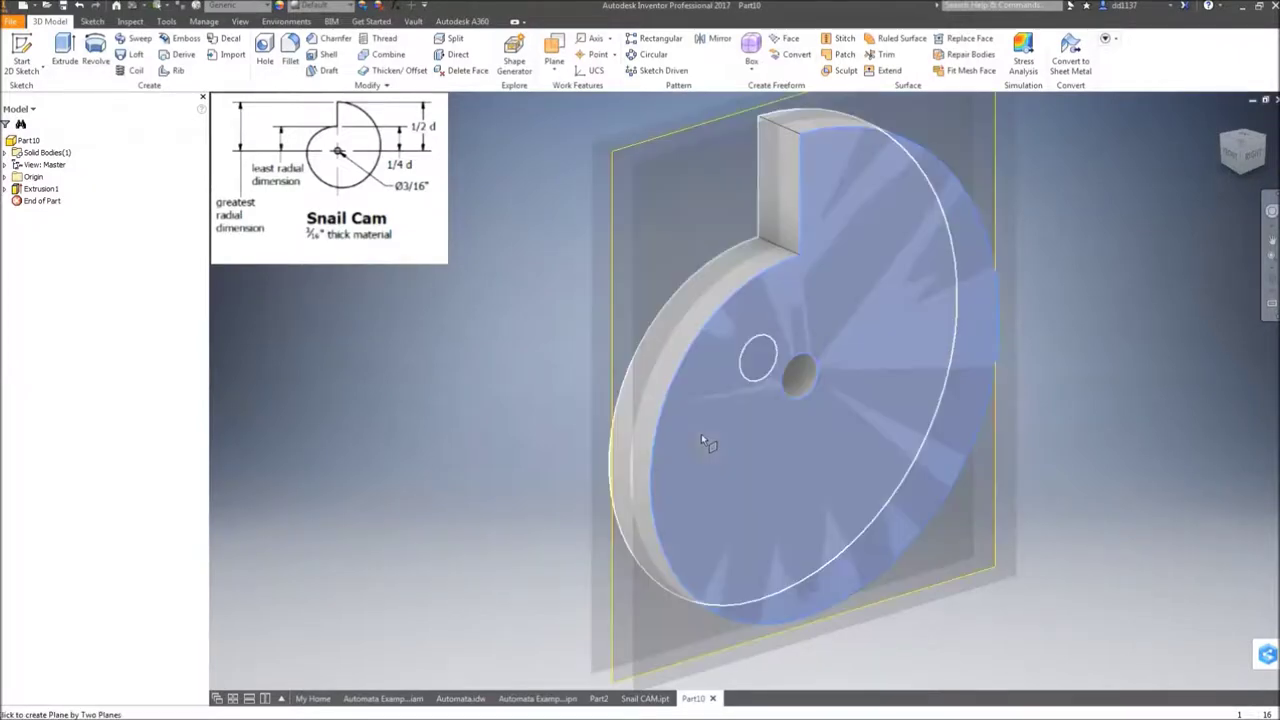
pyautogui.keyDown('shift'); pyautogui.moveTo(800, 454); pyautogui.dragTo(766, 434, button='middle'); pyautogui.keyUp('shift')
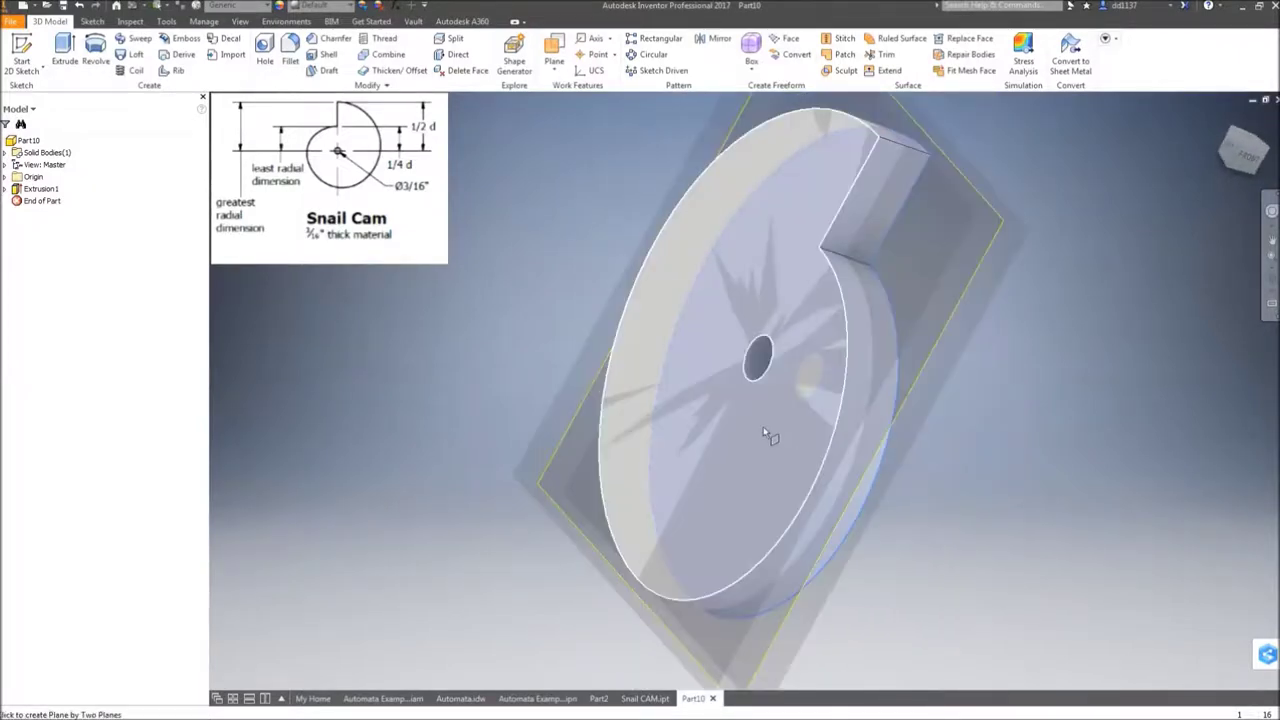
pyautogui.click(814, 454)
pyautogui.keyDown('shift'); pyautogui.moveTo(857, 509); pyautogui.dragTo(816, 436, button='middle'); pyautogui.keyUp('shift')
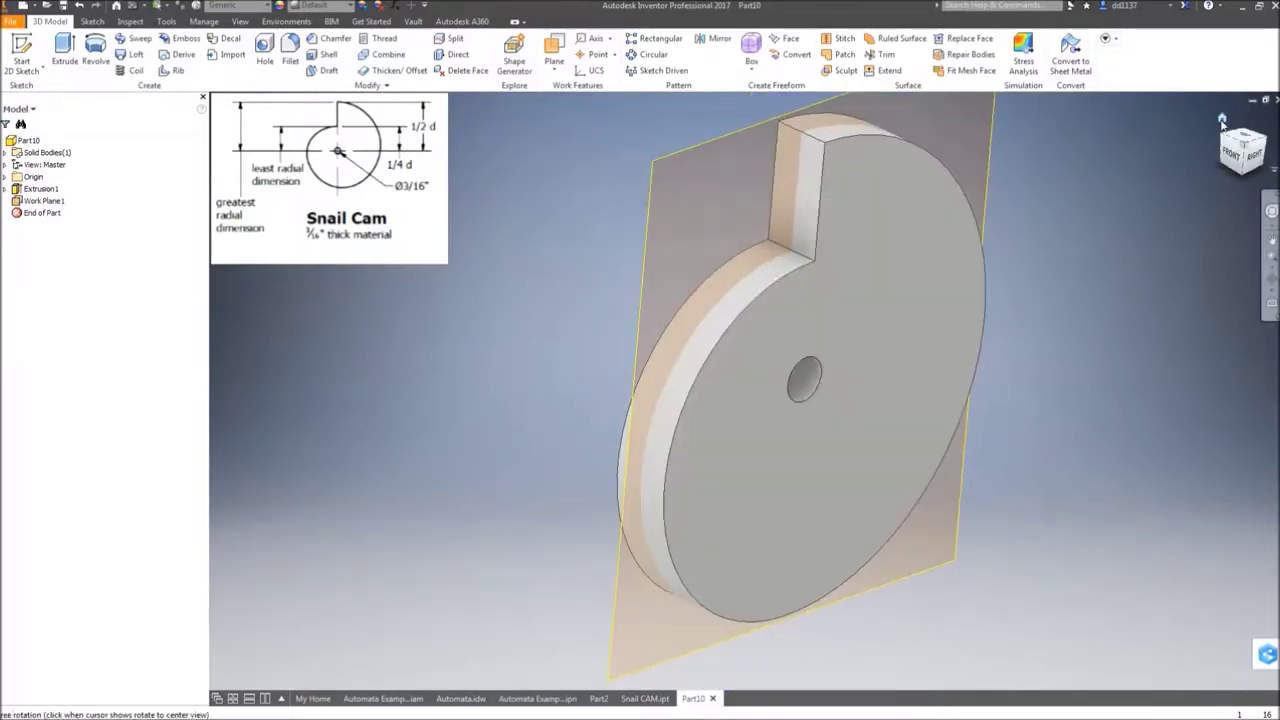
pyautogui.keyDown('shift'); pyautogui.moveTo(1140, 178); pyautogui.dragTo(518, 374, button='middle'); pyautogui.keyUp('shift')
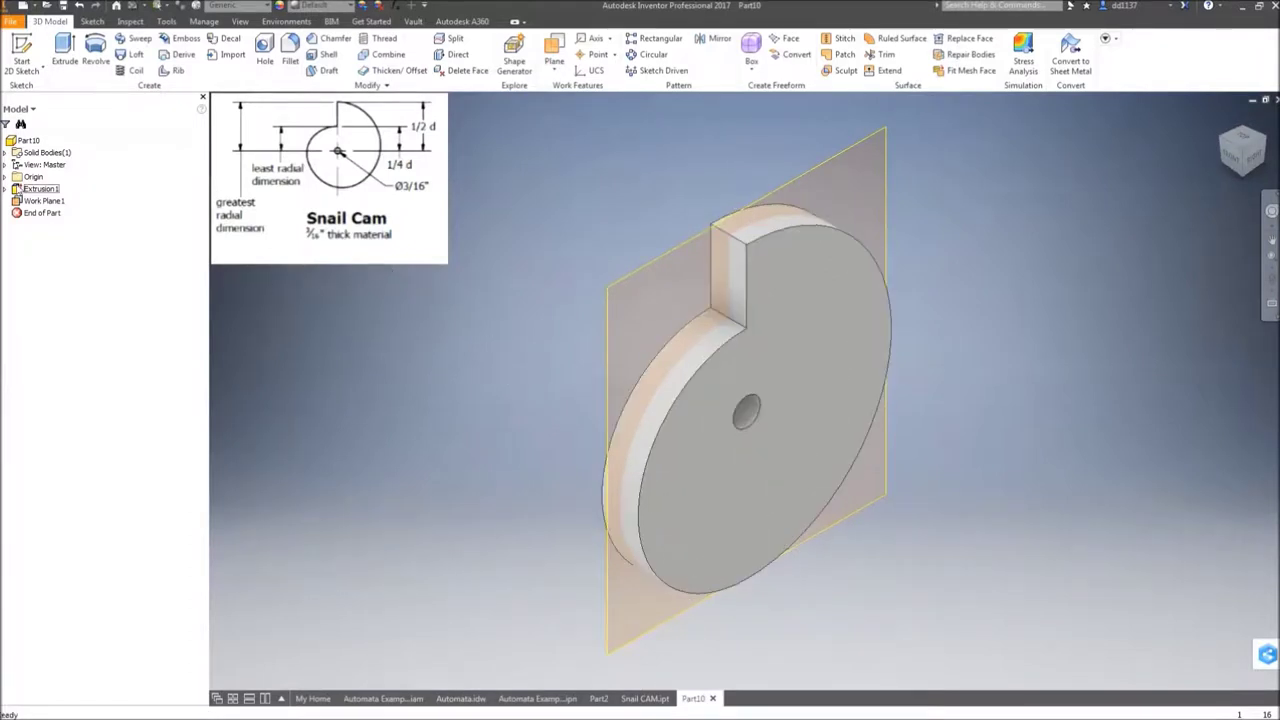
pyautogui.click(6, 176)
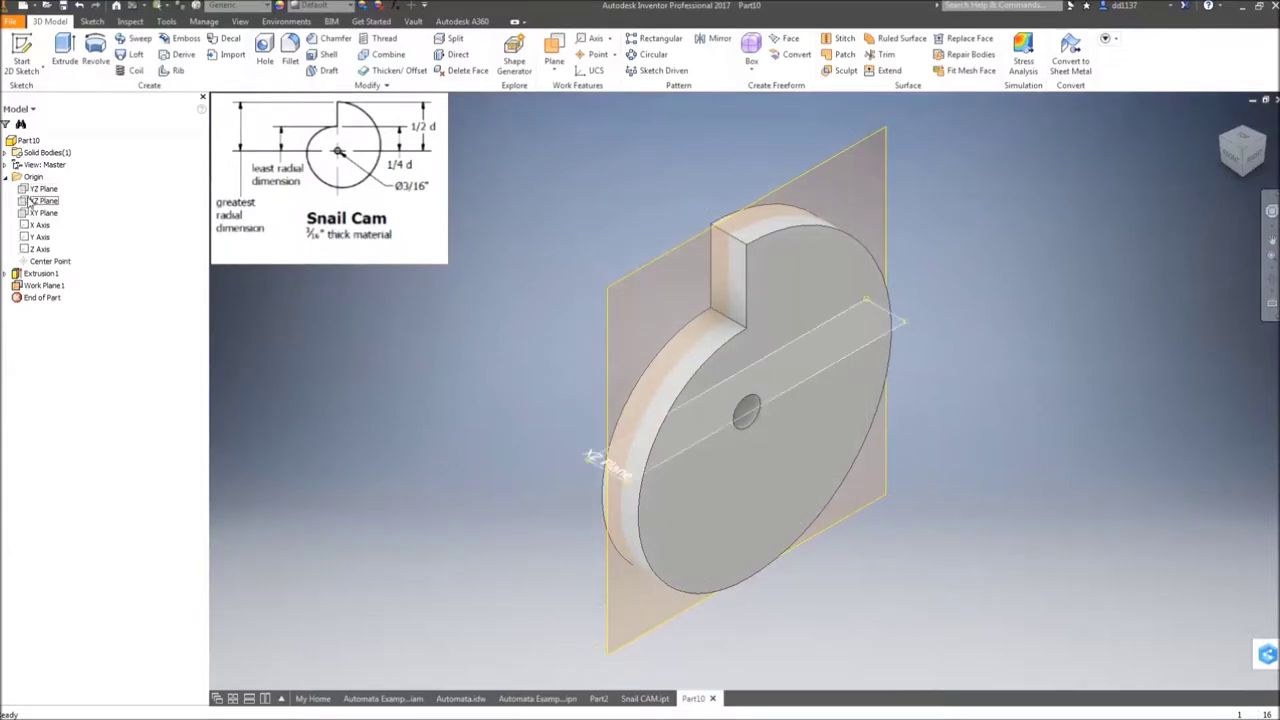
# Create Work Plane2 offset 0.000 in from the XY origin plane
pyautogui.click(36, 214)
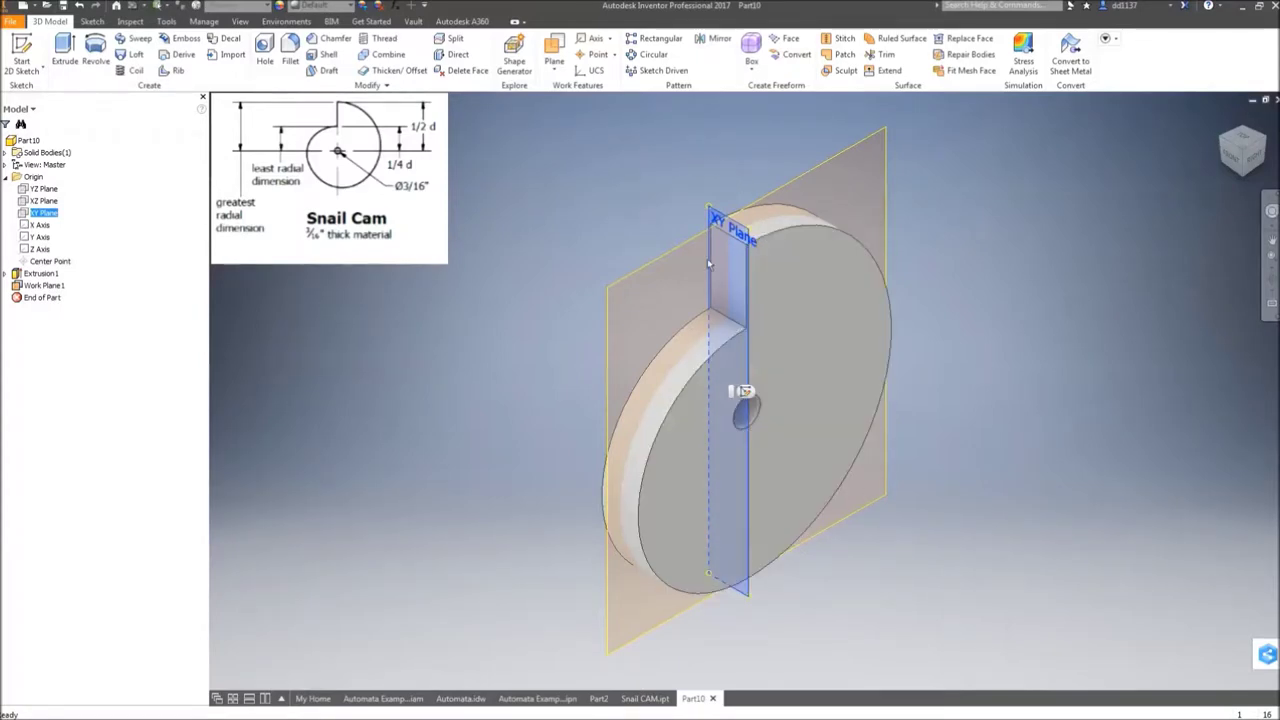
pyautogui.click(549, 76)
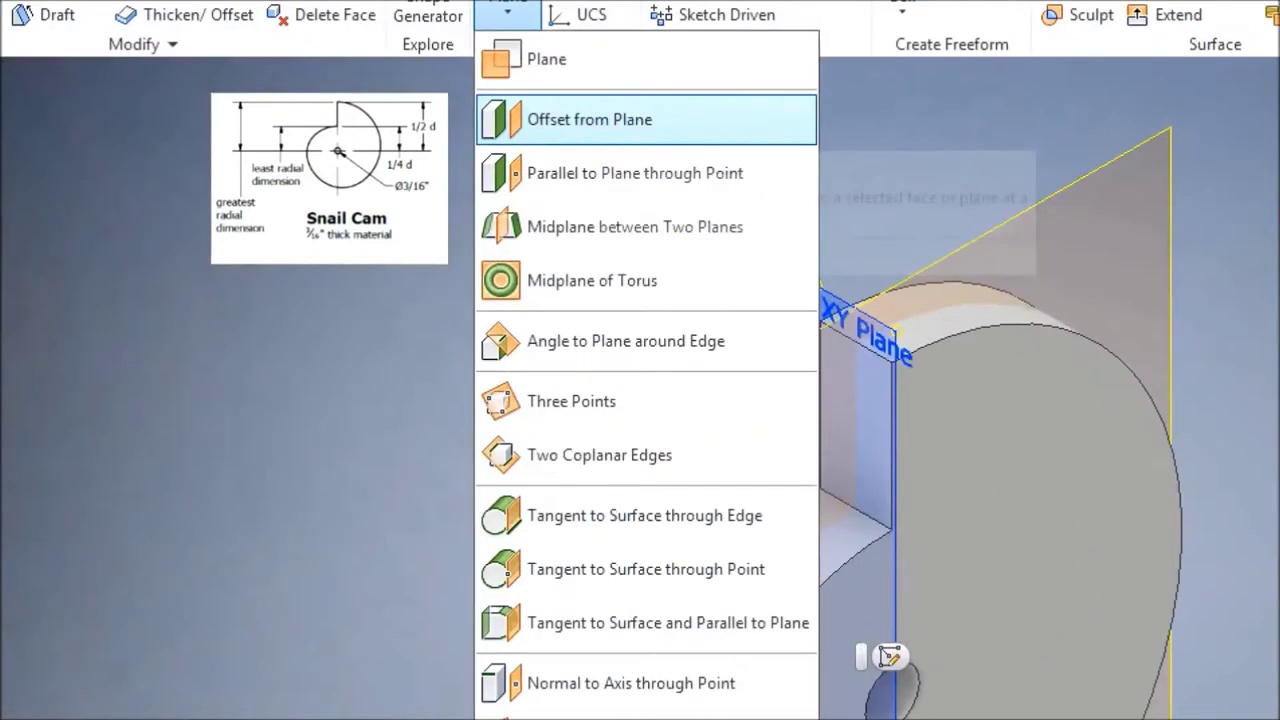
pyautogui.moveTo(595, 115)
pyautogui.mouseDown()
pyautogui.moveTo(664, 99)
pyautogui.moveTo(476, 145)
pyautogui.moveTo(616, 97)
pyautogui.mouseUp()
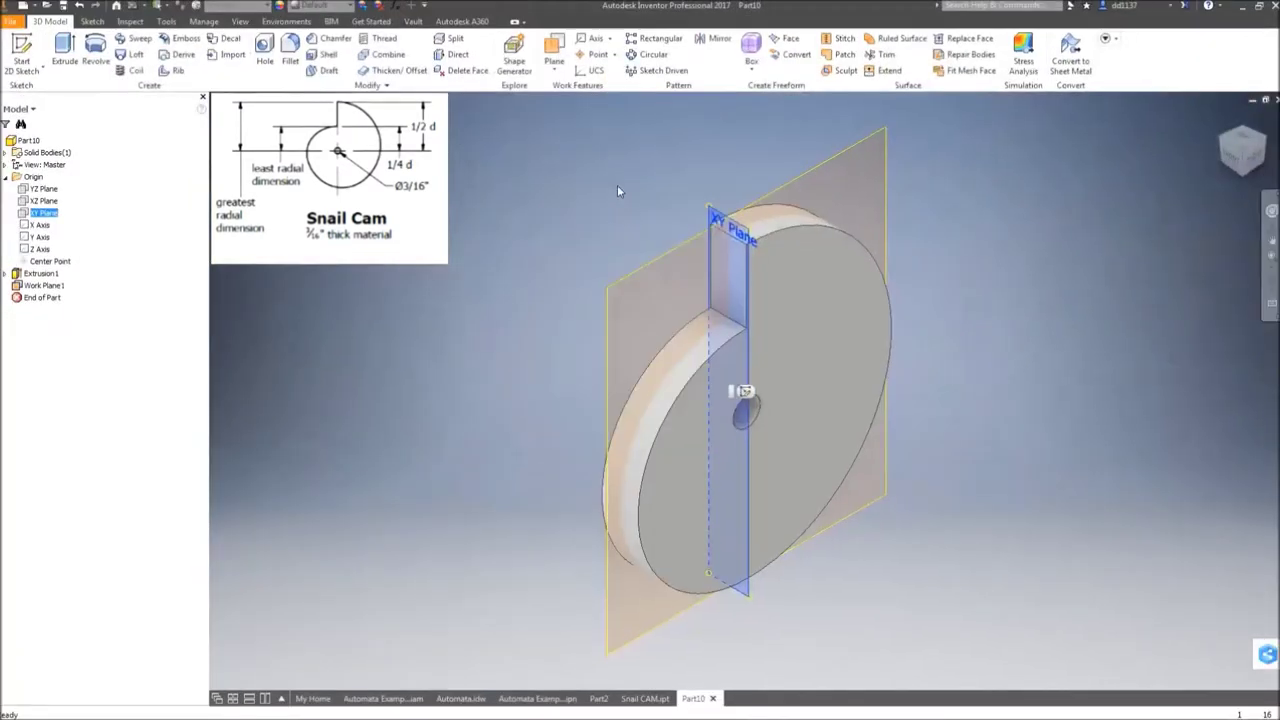
pyautogui.click(508, 8)
pyautogui.click(590, 122)
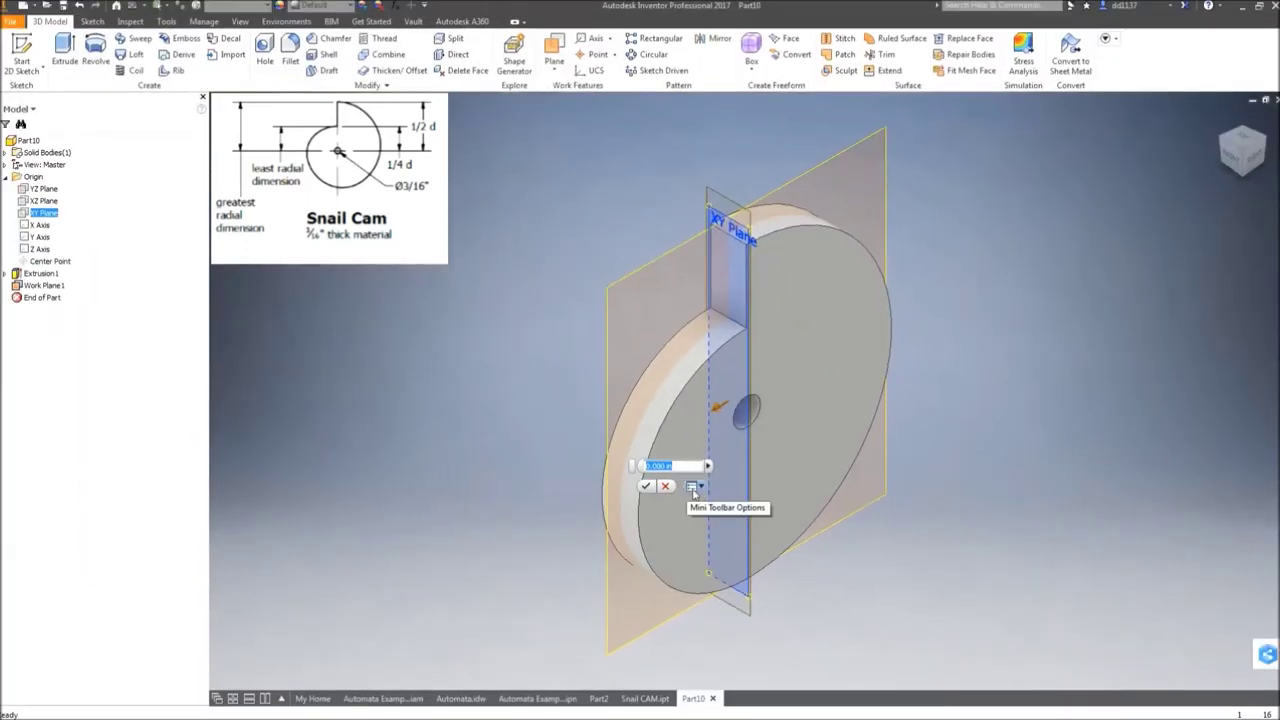
pyautogui.click(643, 487)
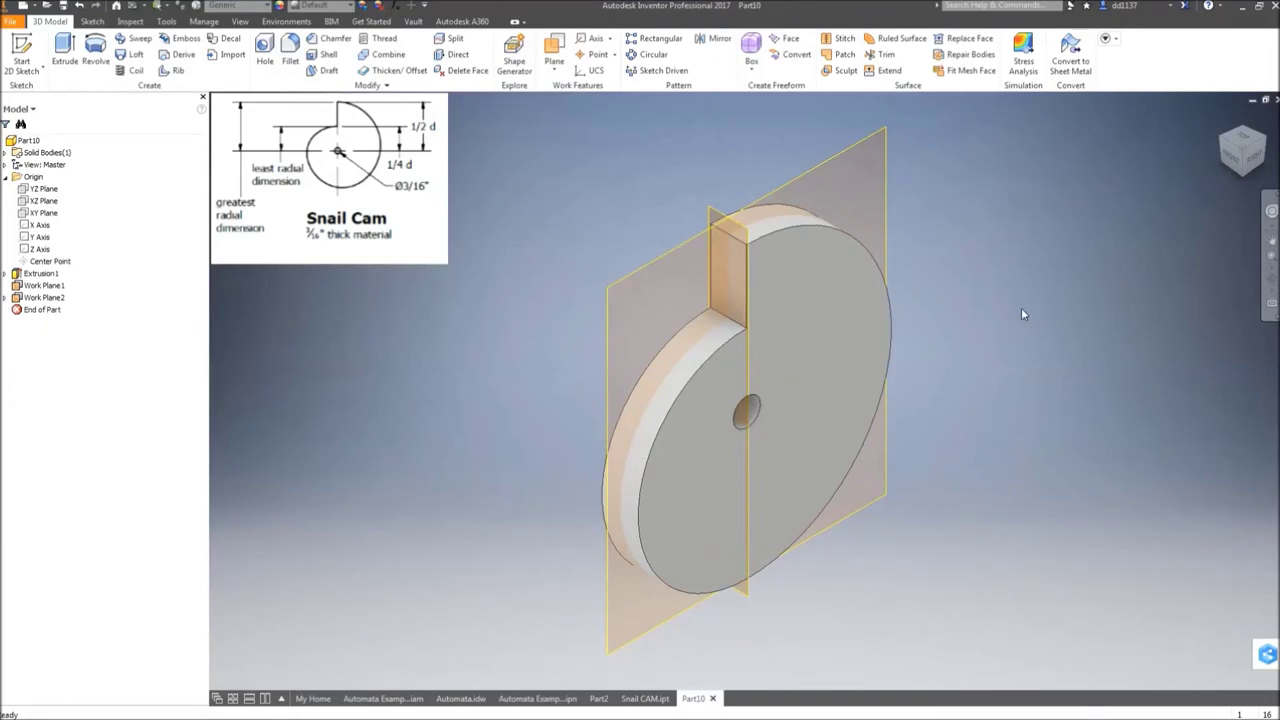